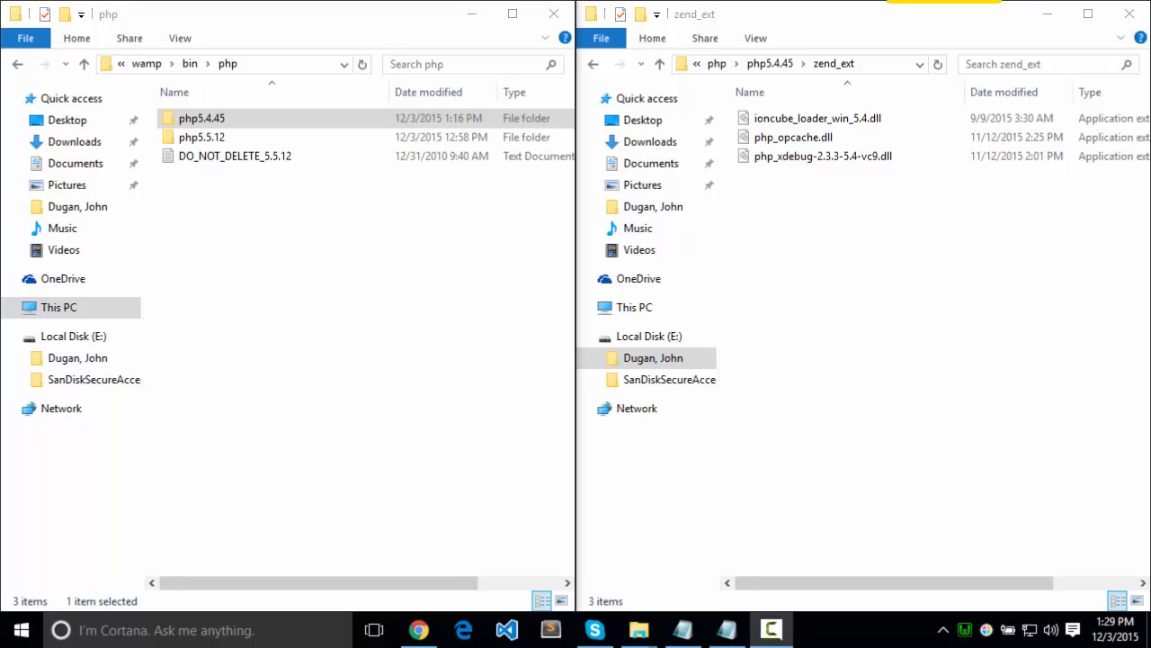
Switch to Chrome and search the web for "ioncube loader windows" in the phpinfo() tab
left_click(417, 632)
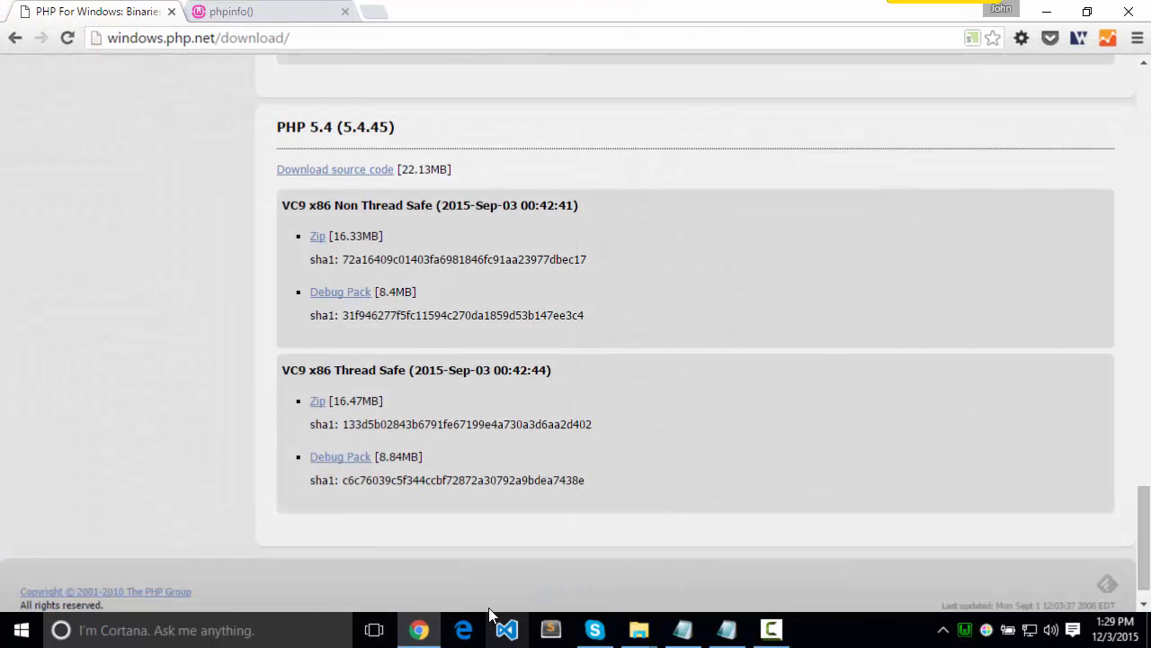
left_click(283, 11)
left_click(288, 36)
type("i")
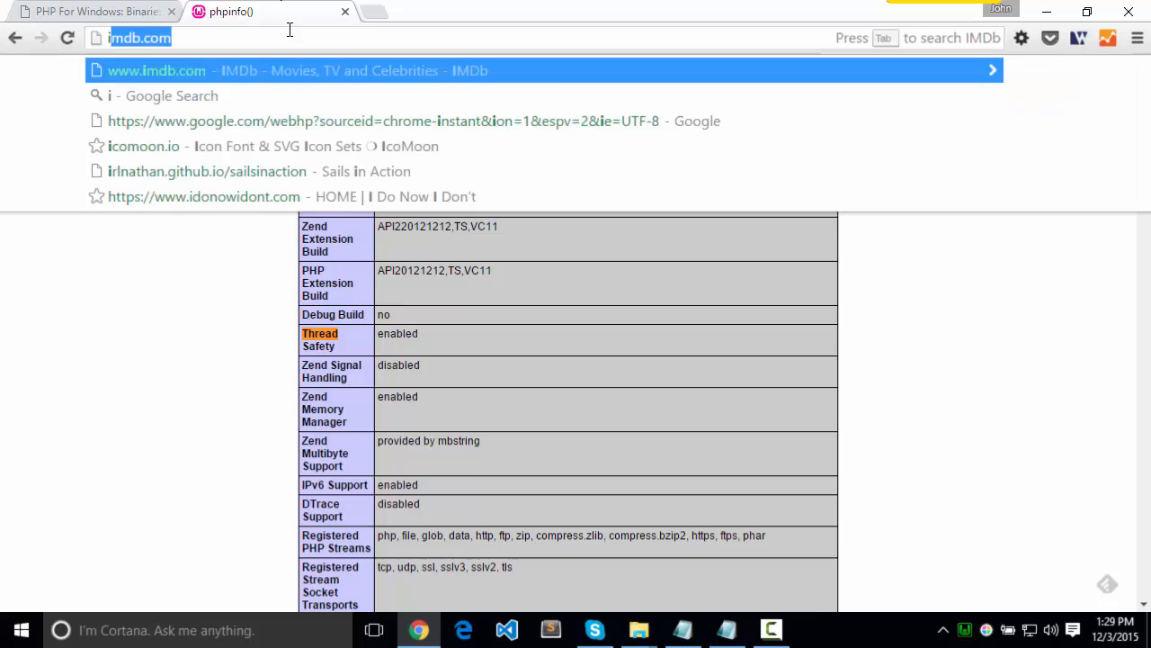
type("oncub")
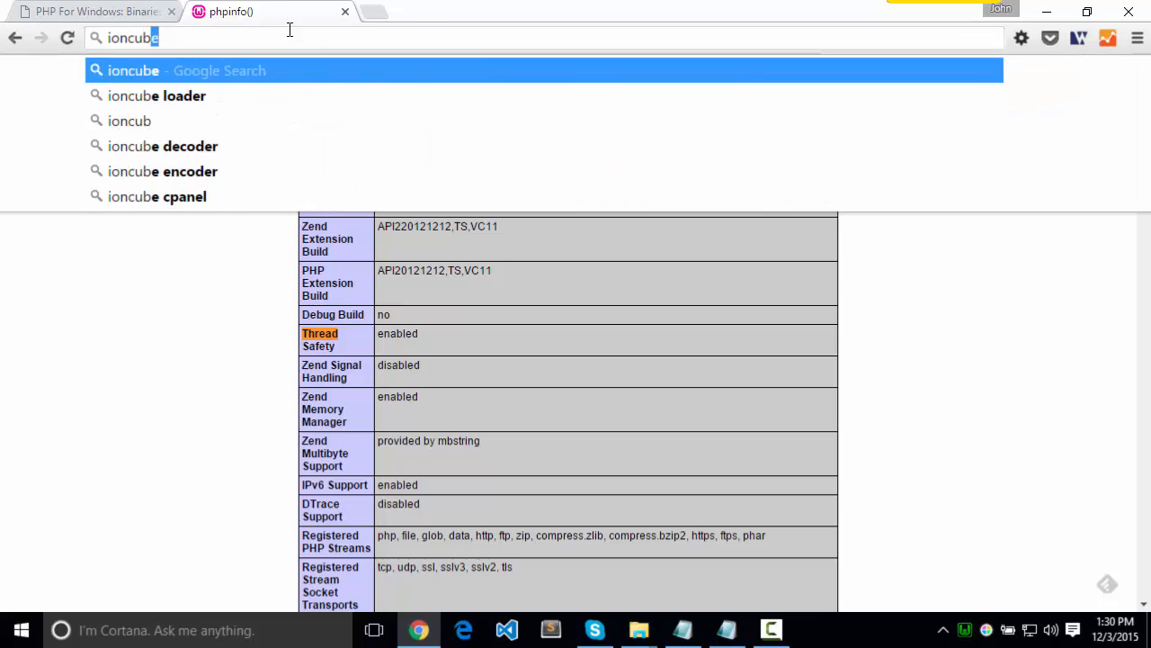
type("e loader w")
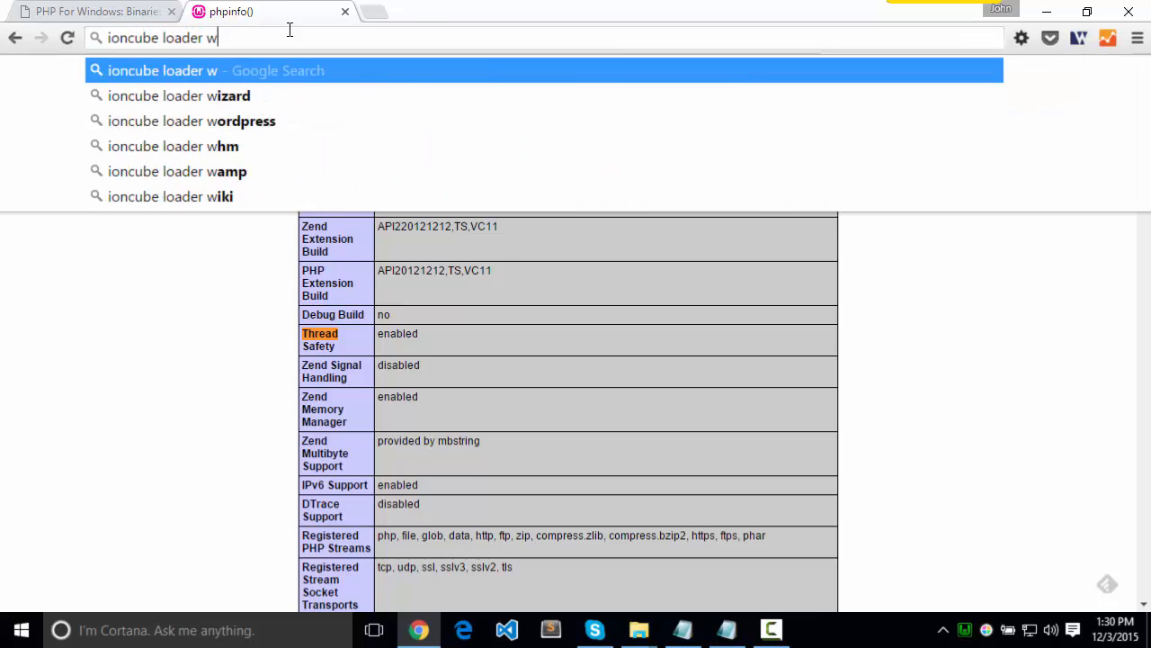
type("indows")
key("Return")
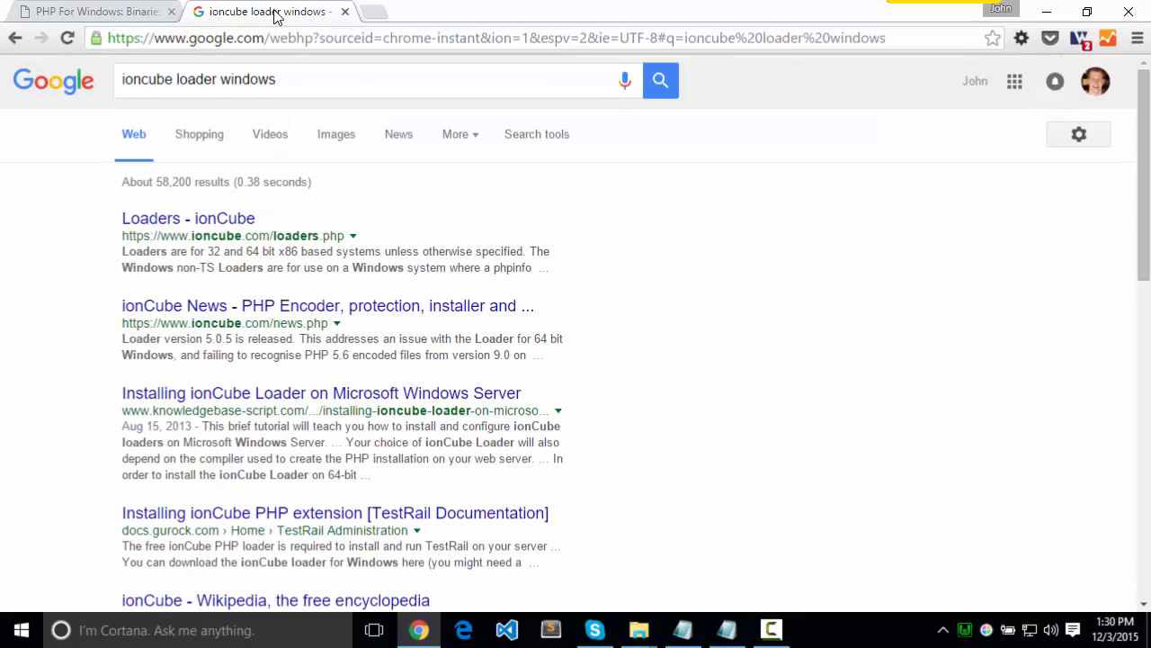
Open the Loaders - ionCube search result and view the Loader Packages table for the Windows builds
left_click(225, 222)
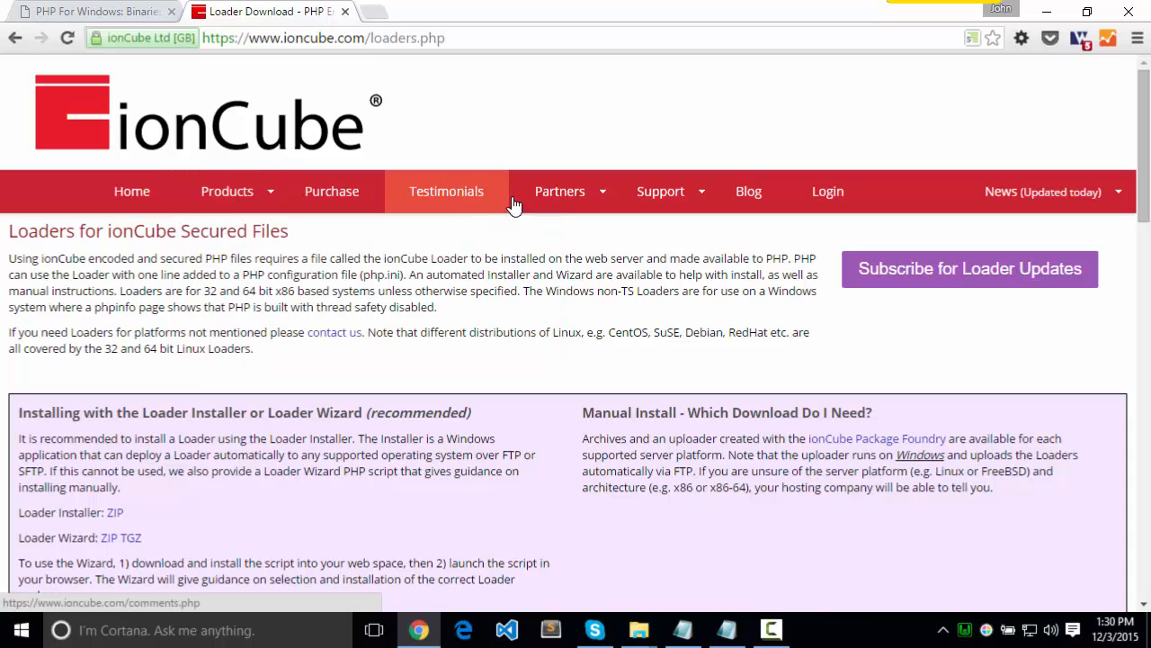
mouse_move(231, 196)
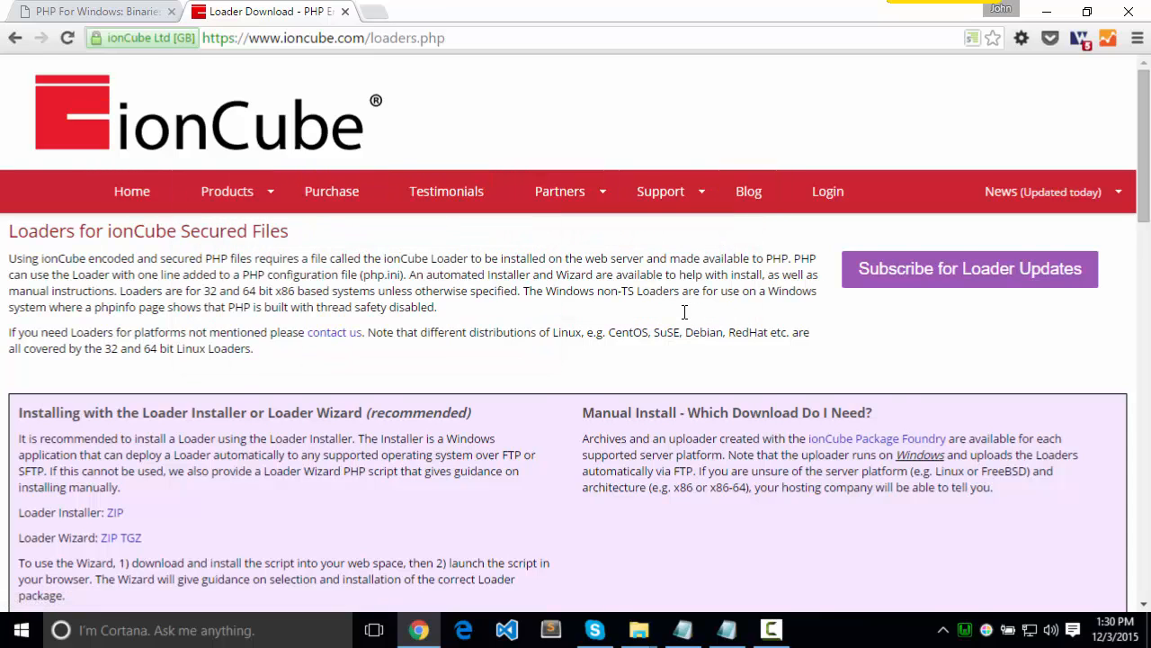
scroll(685, 312, "down", 5)
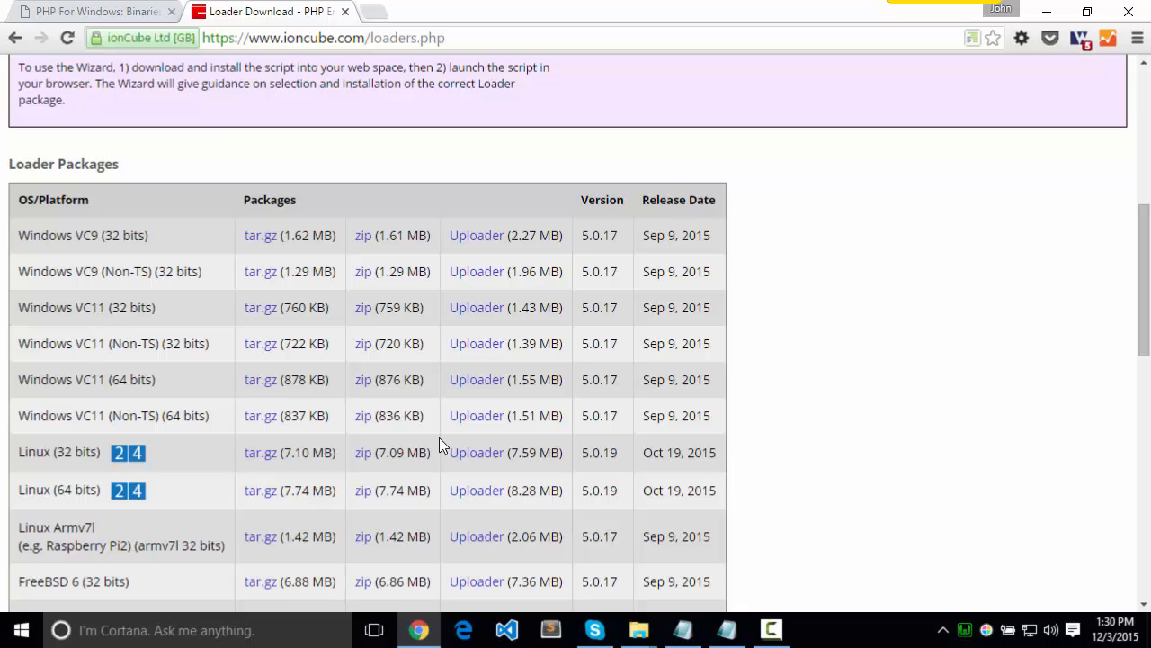
Open the WampServer localhost homepage and display its phpinfo() page to check the PHP version and compiler
left_click(966, 631)
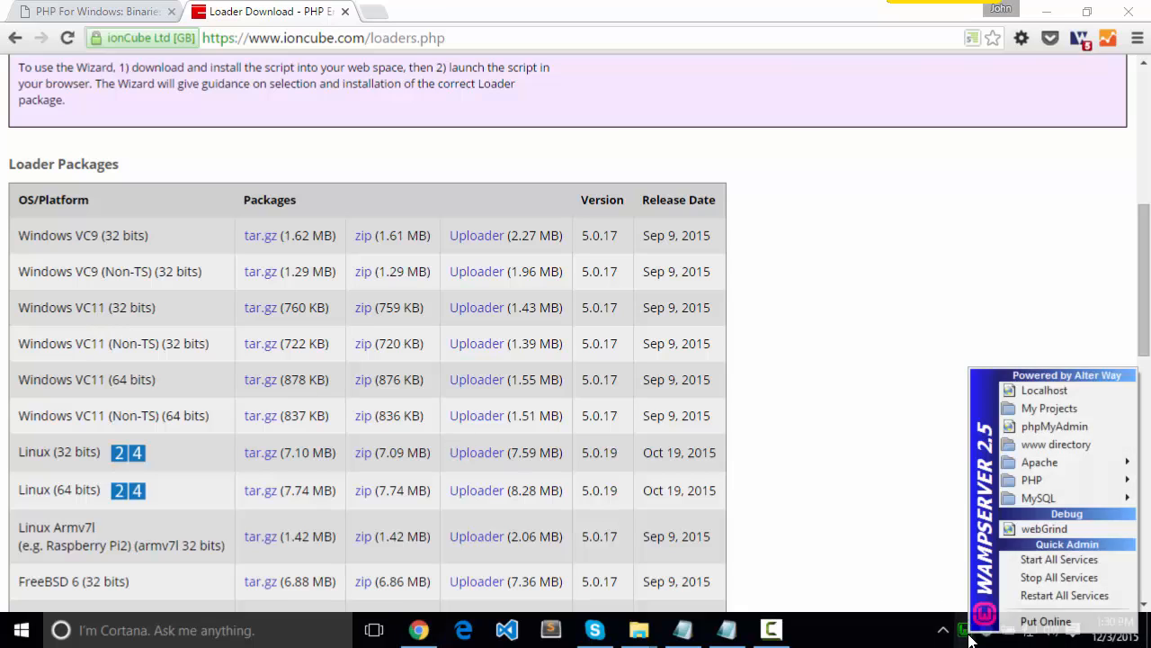
left_click(1035, 388)
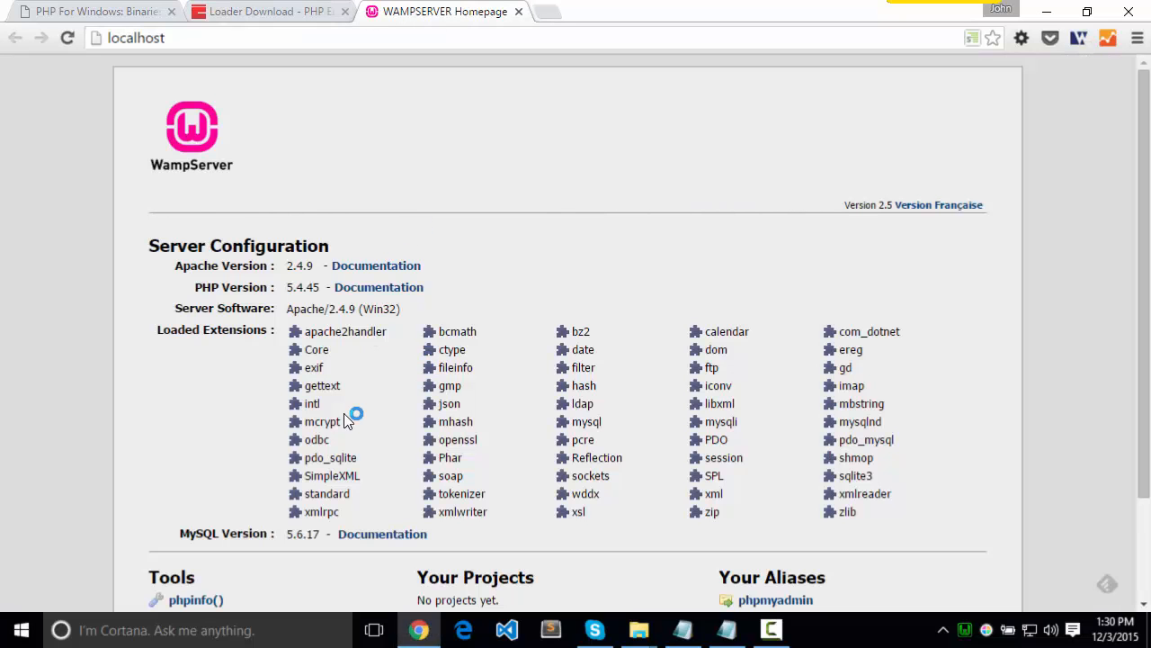
scroll(343, 412, "down", 1)
left_click(202, 472)
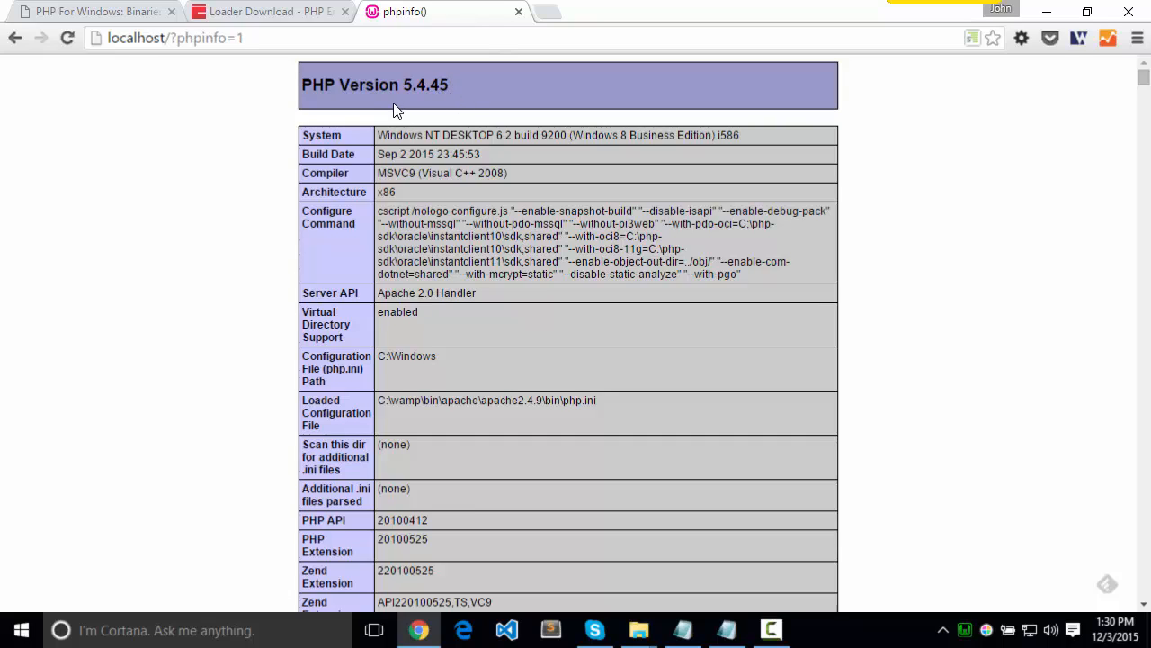
Look through the PHP For Windows downloads page for the compiler and thread safety variants, down to the PHP 5.4 builds
left_click(93, 10)
scroll(328, 334, "up", 20)
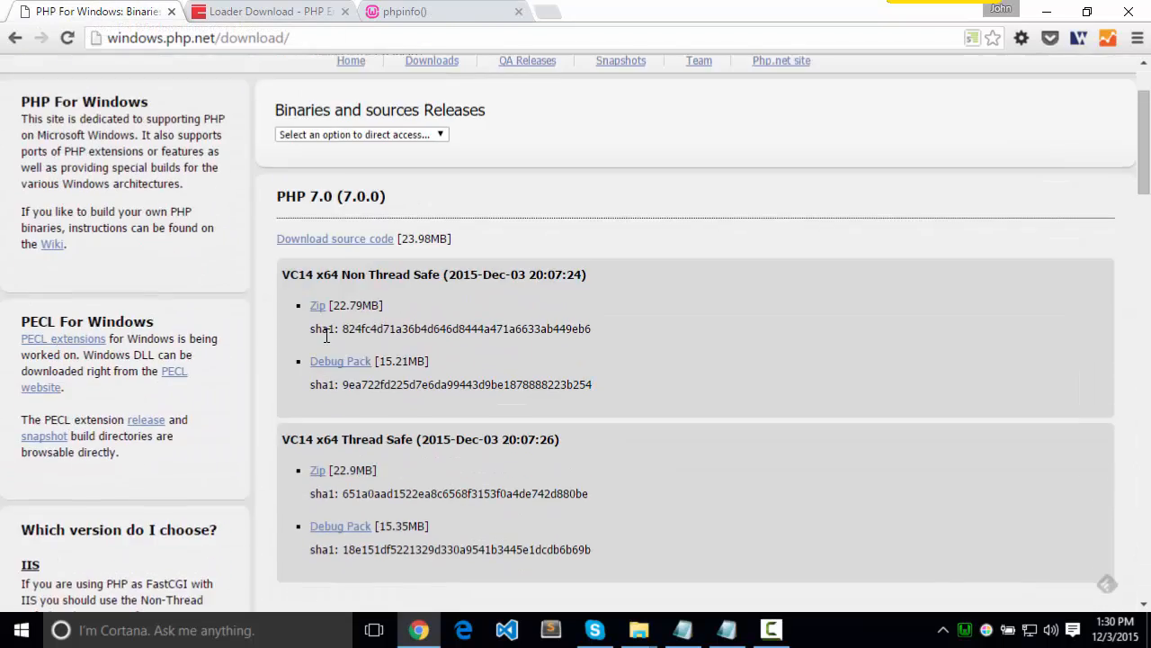
scroll(319, 306, "down", 1)
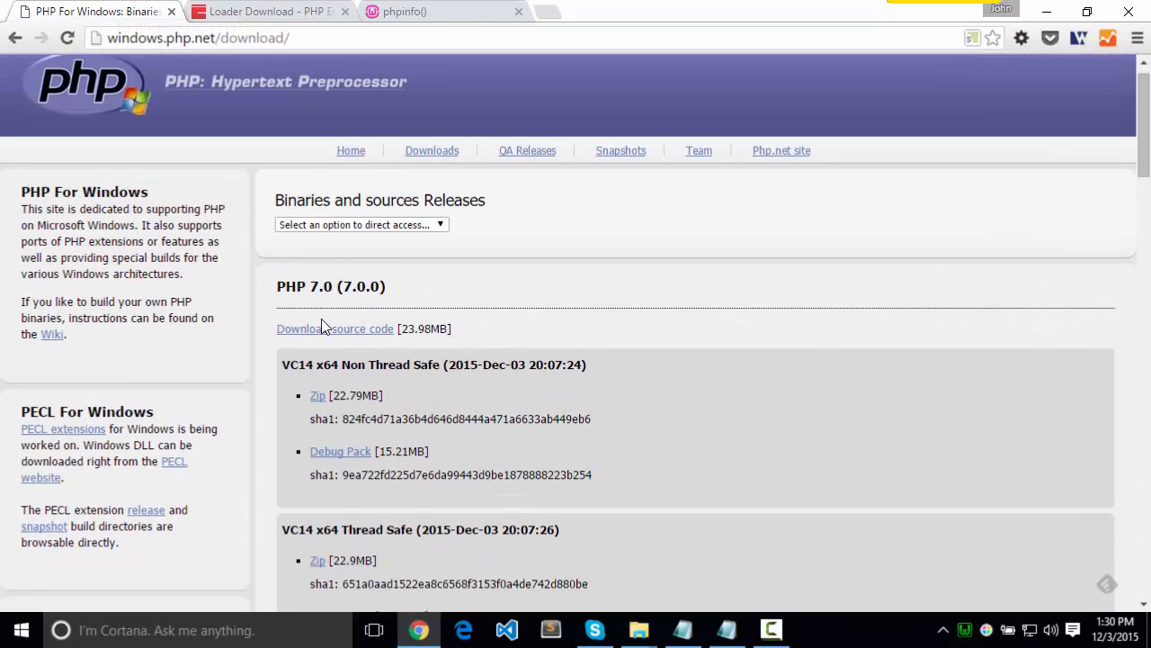
scroll(303, 288, "down", 4)
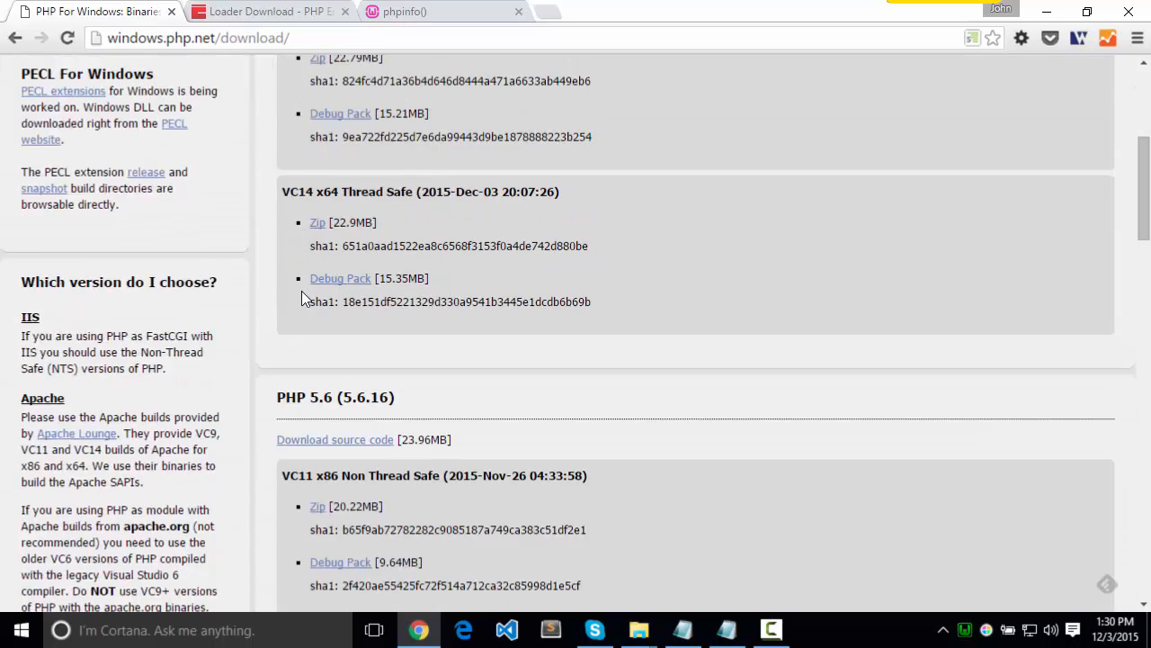
scroll(325, 308, "down", 4)
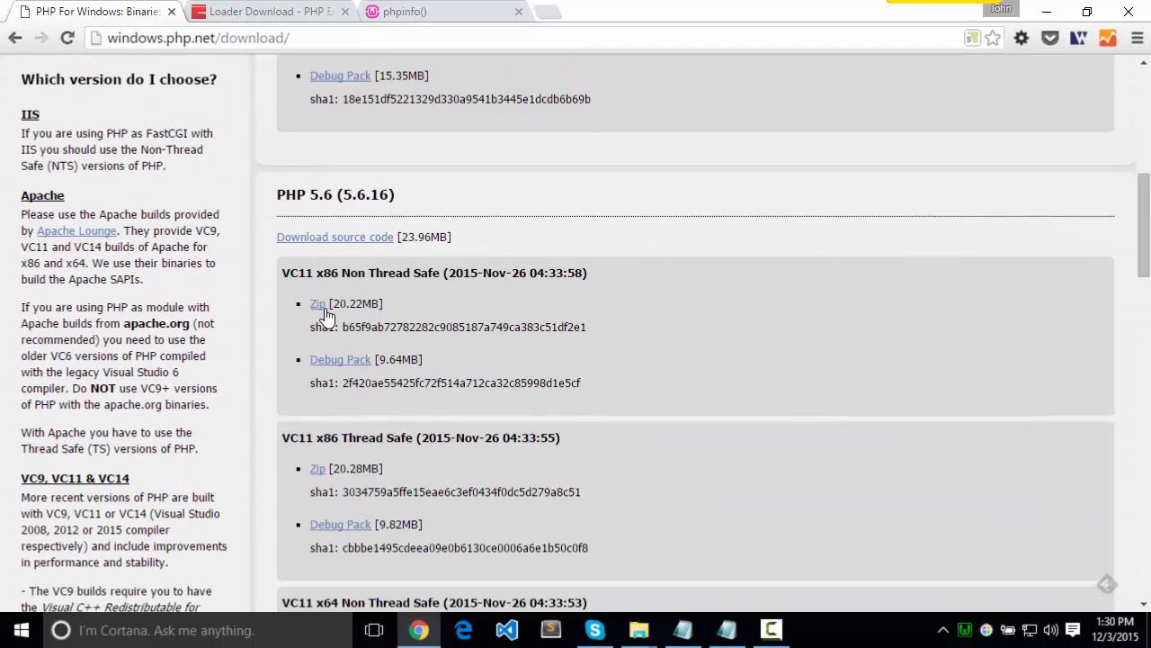
scroll(326, 309, "down", 6)
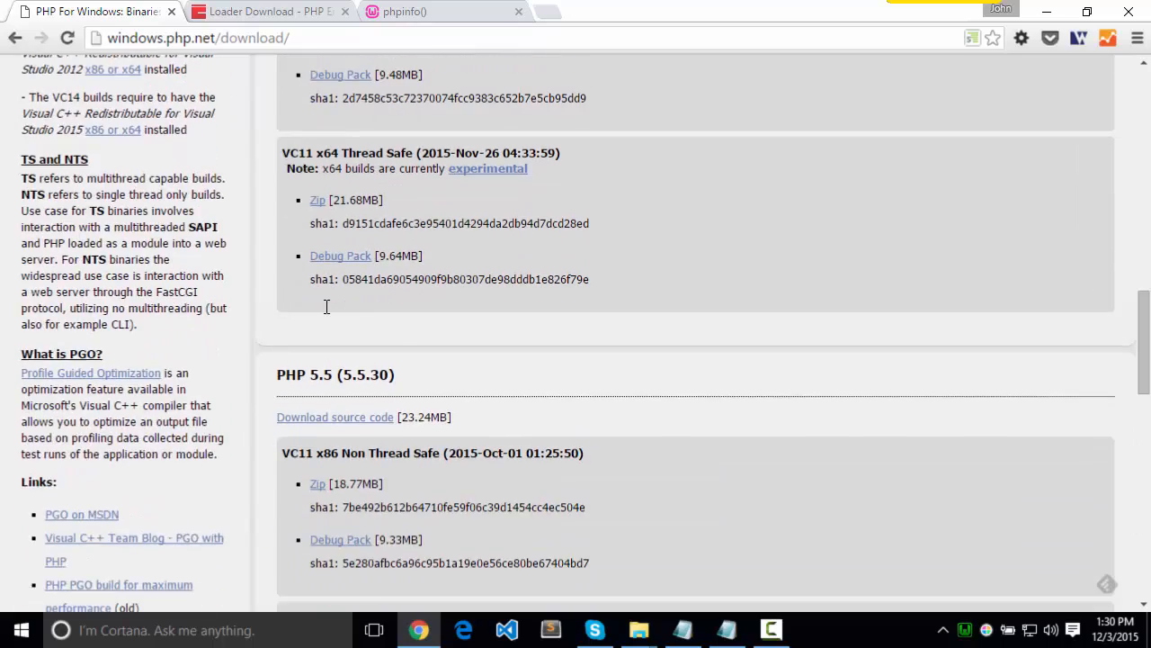
scroll(326, 307, "down", 5)
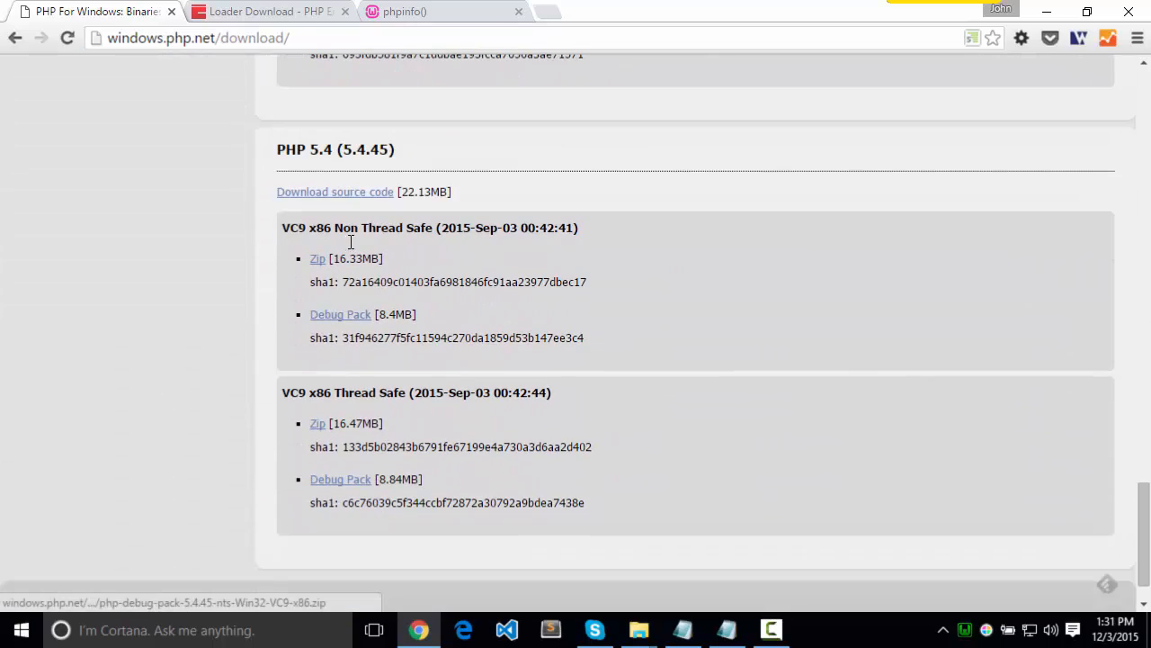
Compare the phpinfo() details with the PHP For Windows builds and the ionCube Loader Packages list
left_click(429, 12)
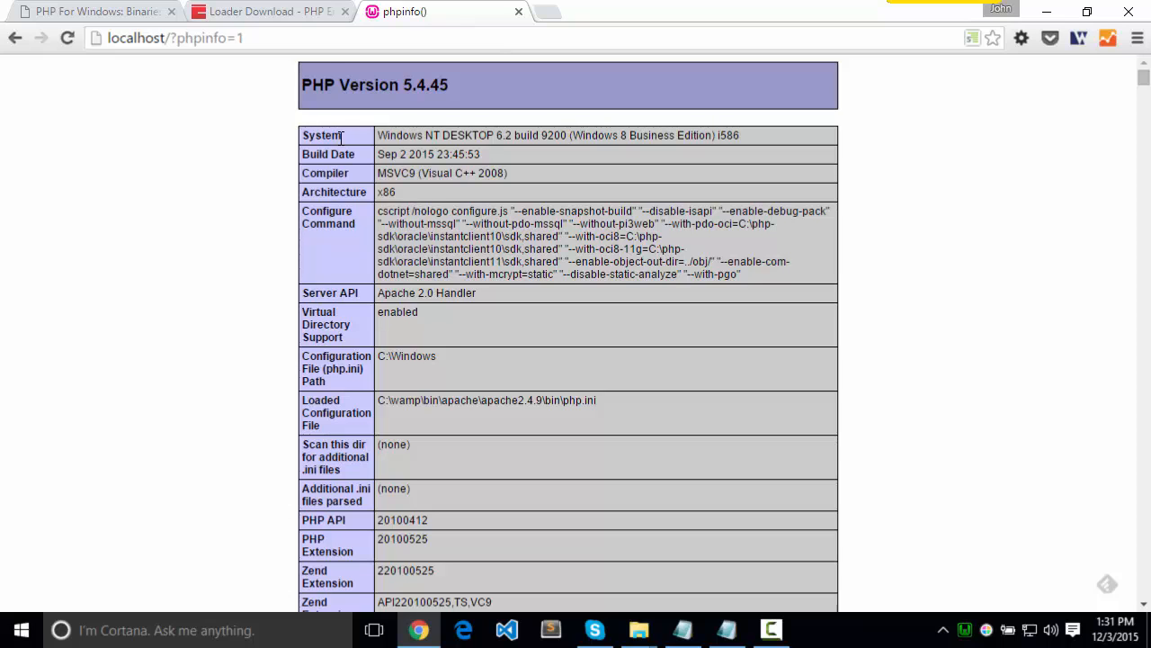
left_click(91, 11)
scroll(238, 341, "up", 20)
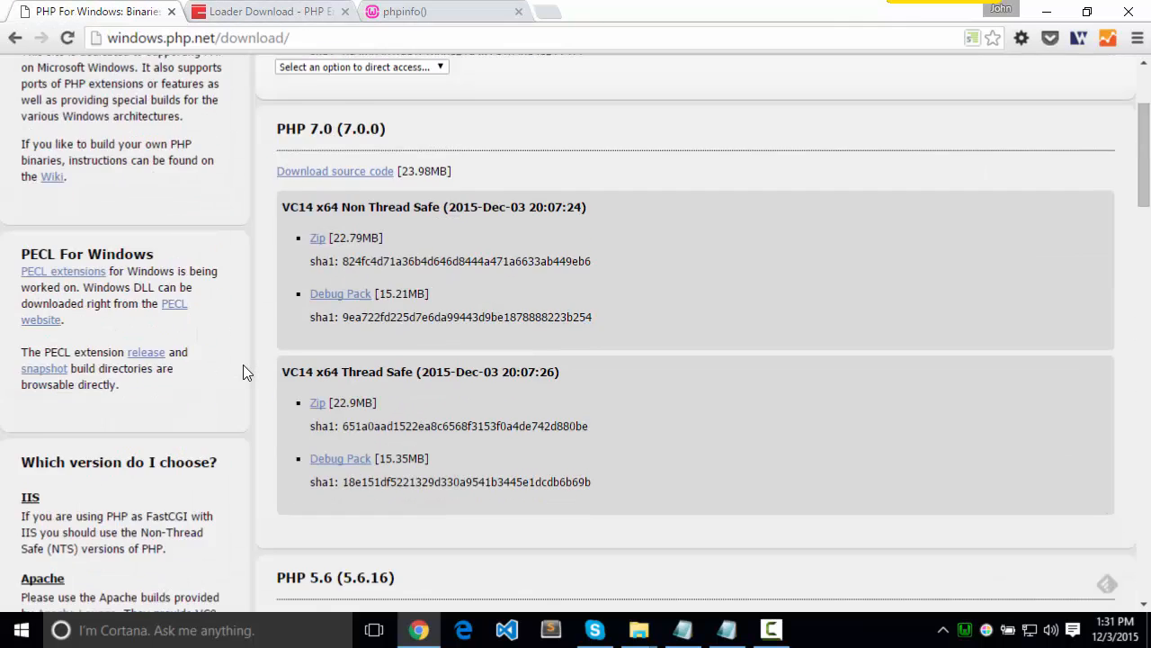
scroll(245, 365, "down", 2)
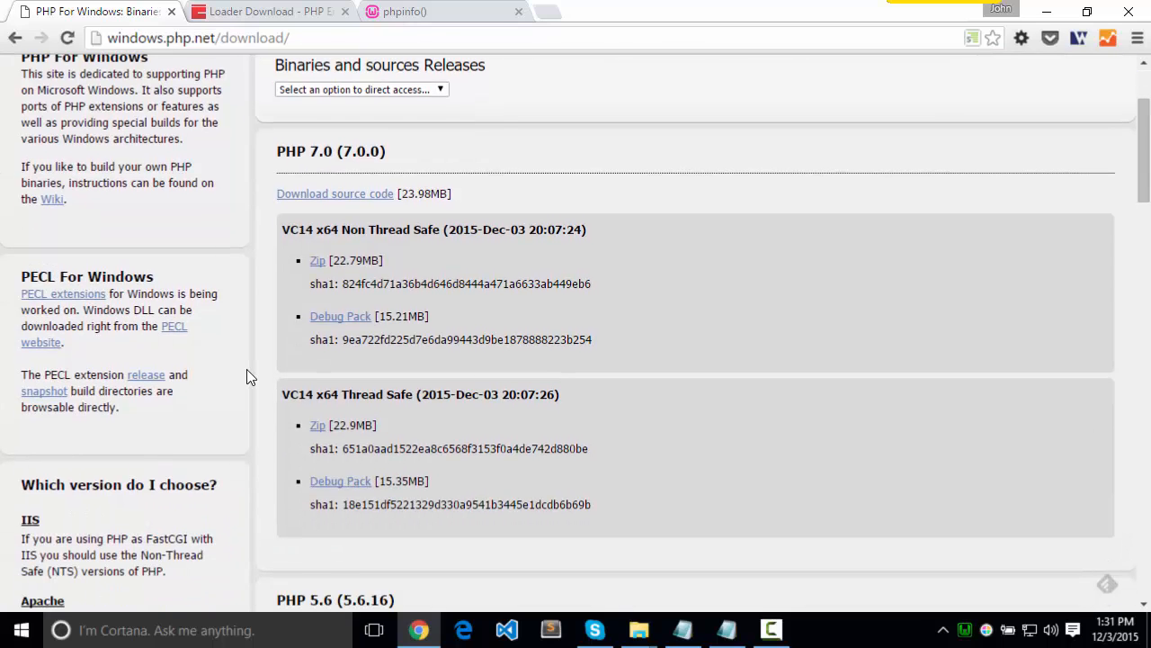
left_click(306, 9)
left_click(403, 11)
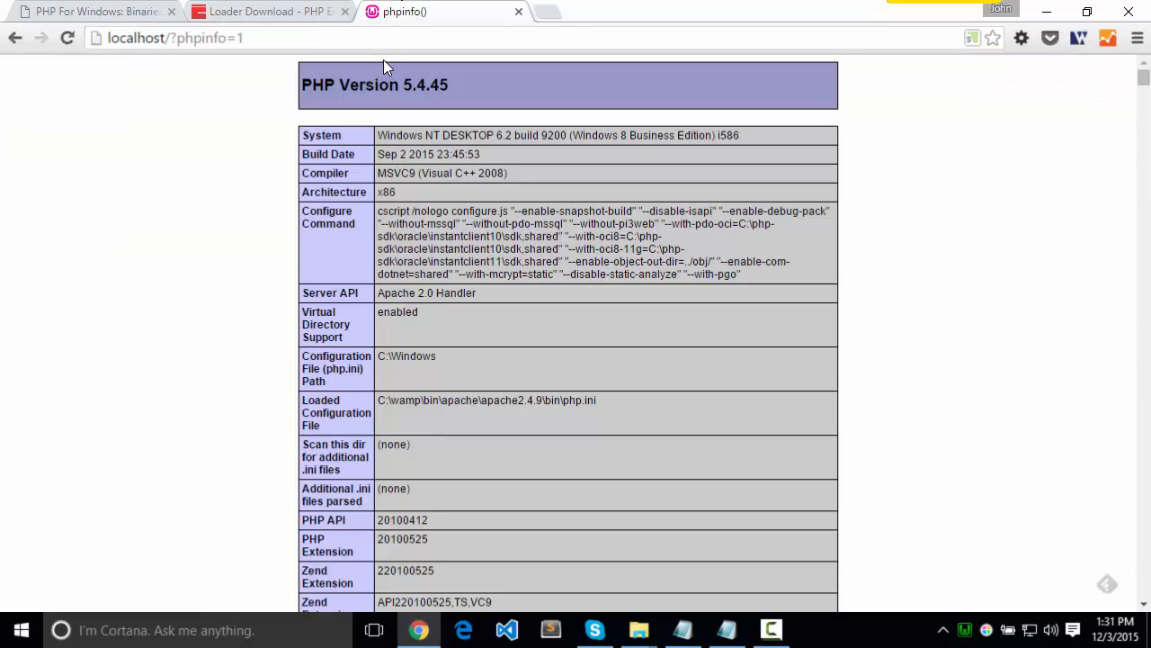
left_click(287, 11)
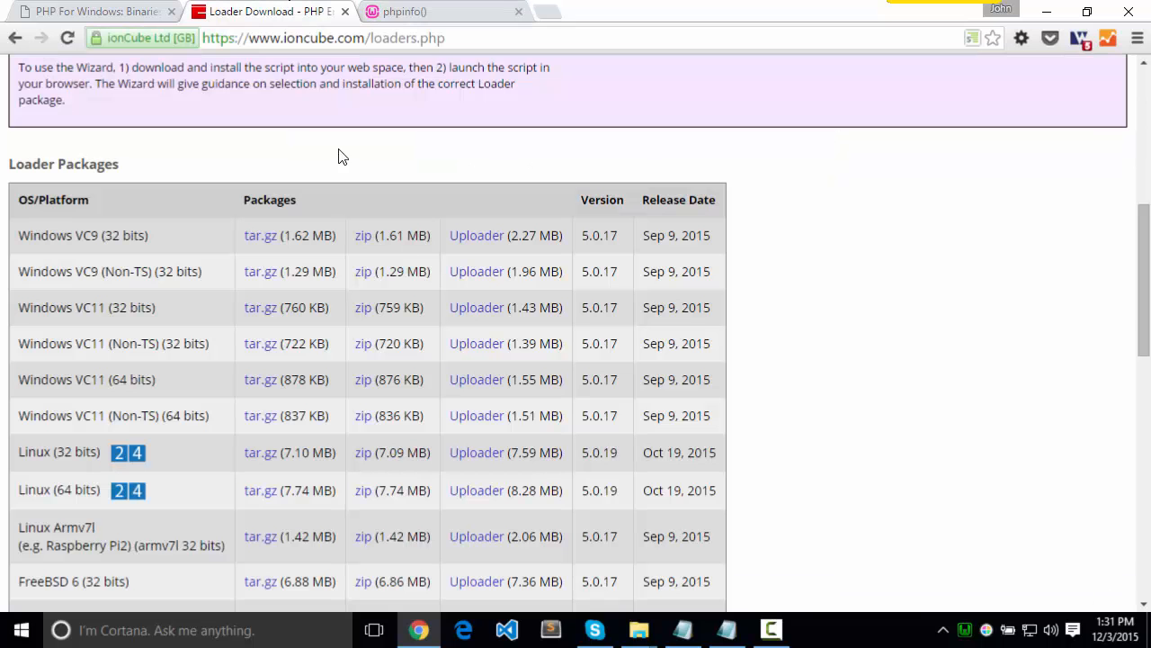
Return to File Explorer and create a folder named zend_ext inside wamp\bin\php\php5.4.45
left_click(1047, 12)
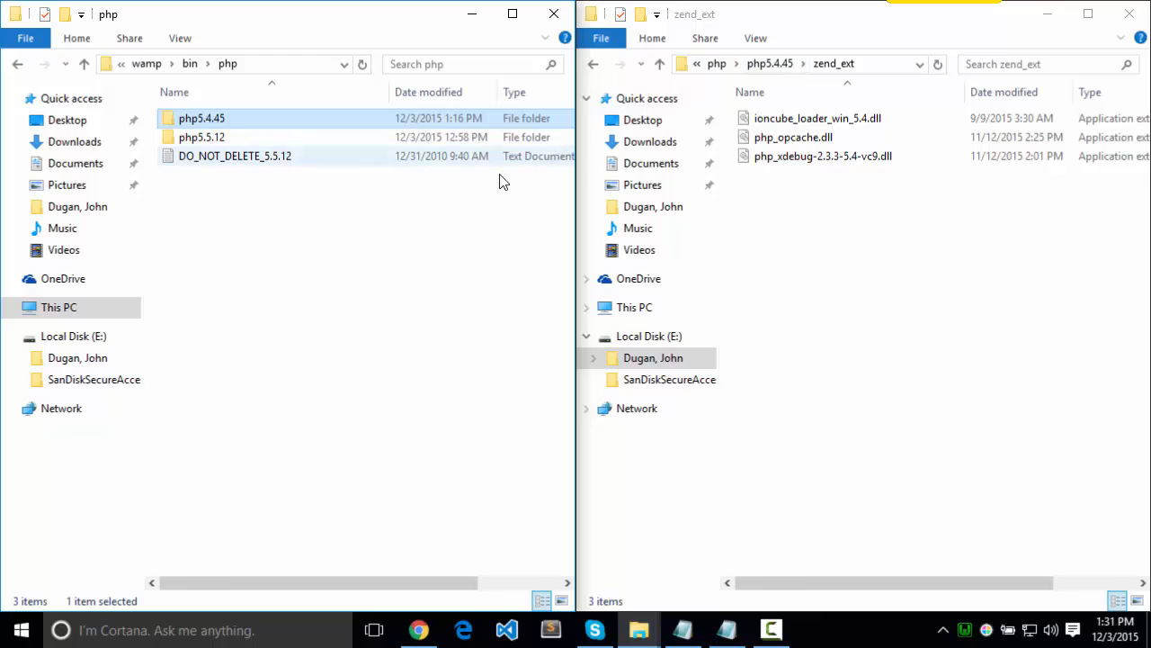
left_click(770, 64)
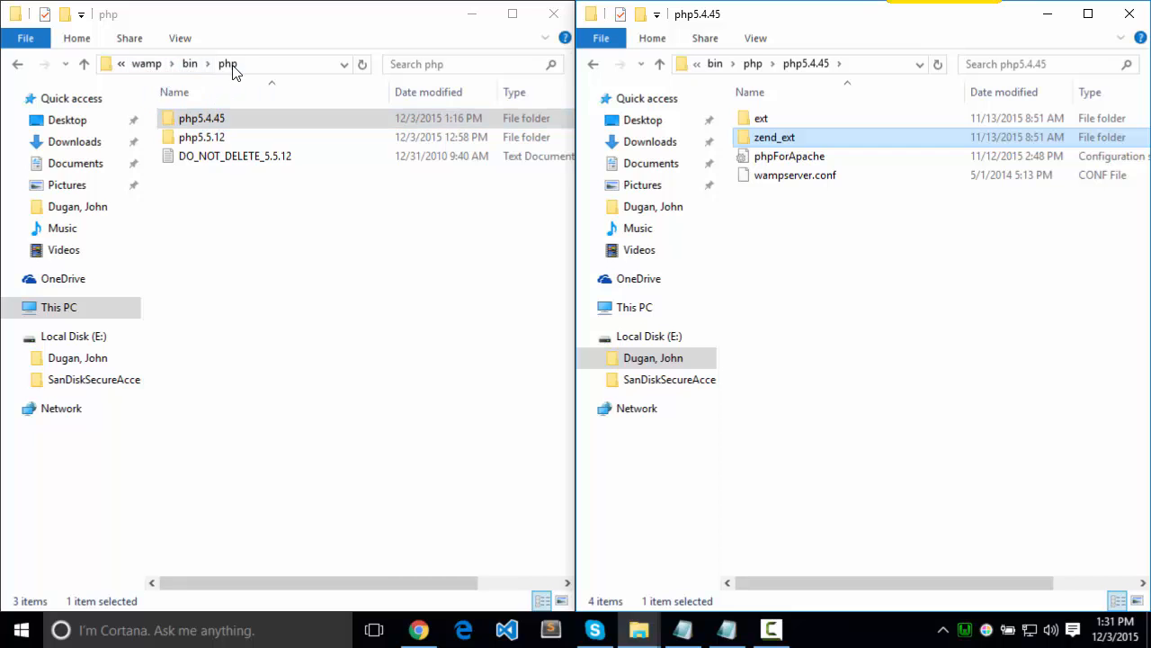
double_click(214, 125)
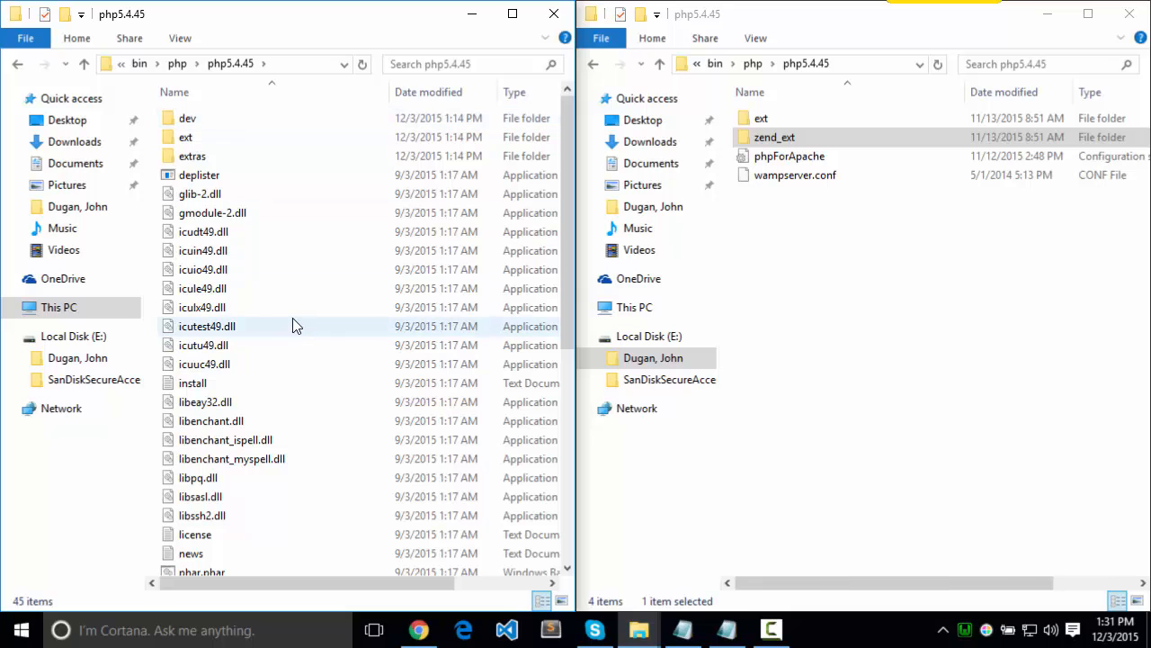
right_click(352, 322)
mouse_move(504, 562)
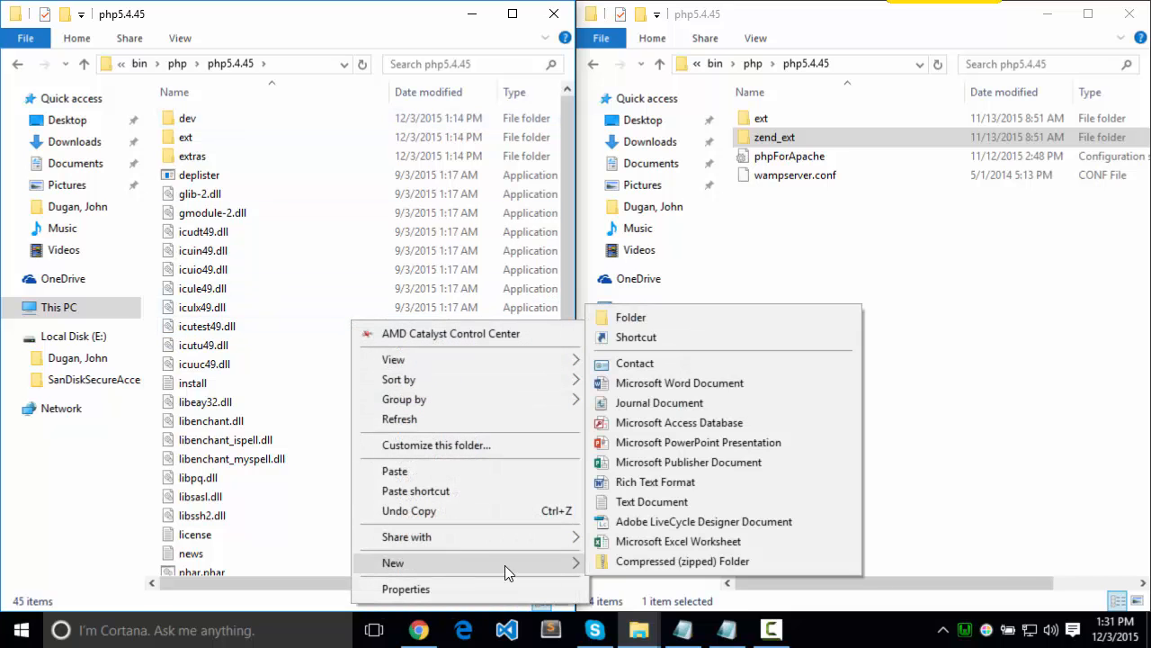
left_click(742, 312)
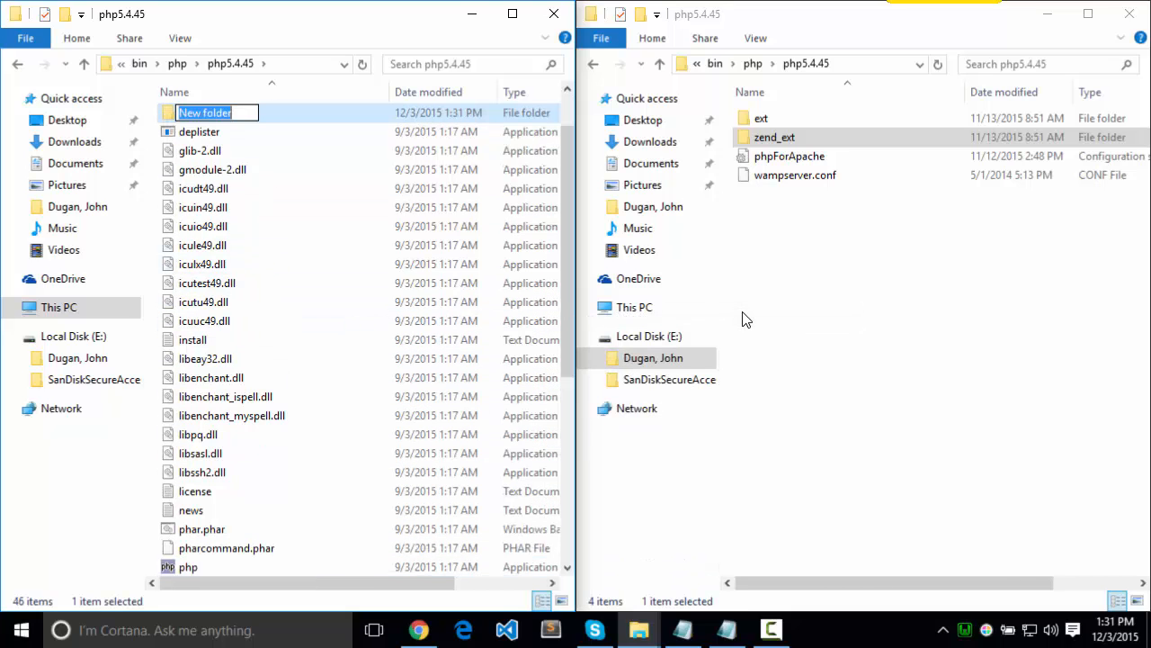
type("zend_ext")
key("Return")
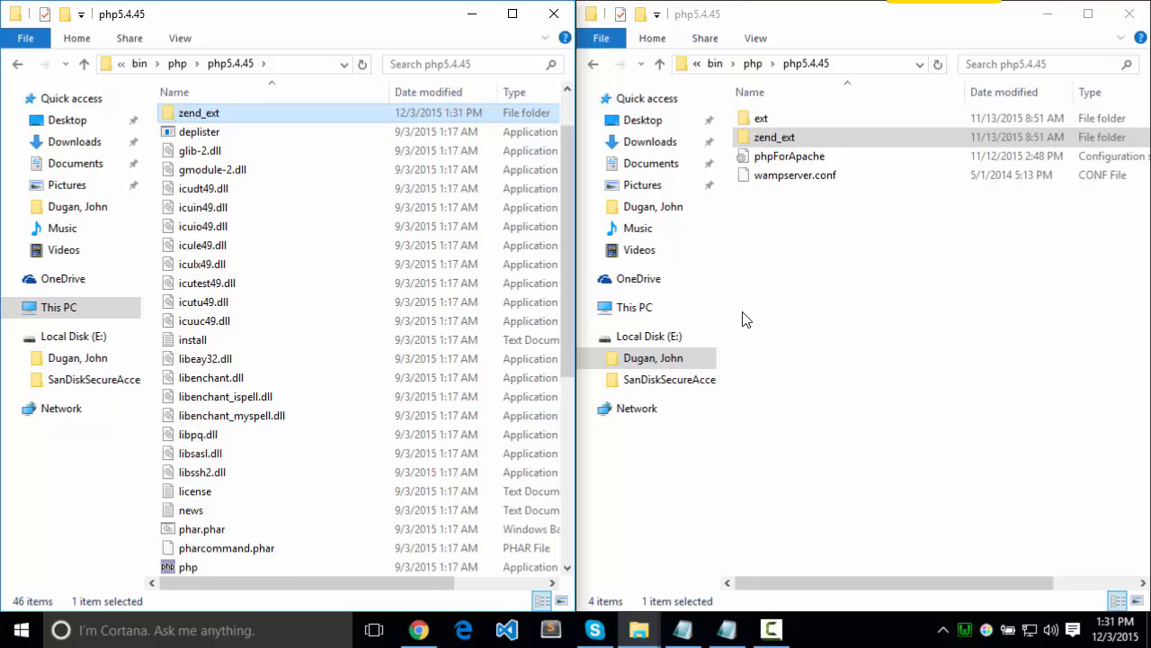
Copy ioncube_loader_win_5.4.dll from the prepared zend_ext folder into the new, empty zend_ext folder
double_click(241, 124)
double_click(769, 137)
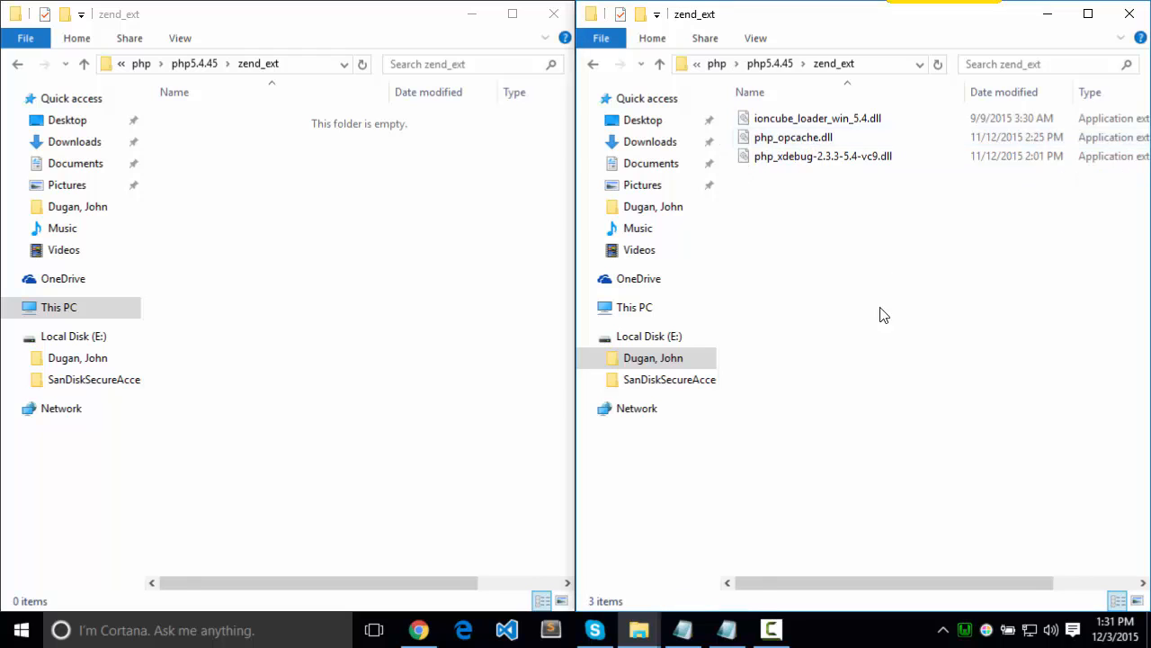
left_click_drag(792, 118, 278, 206)
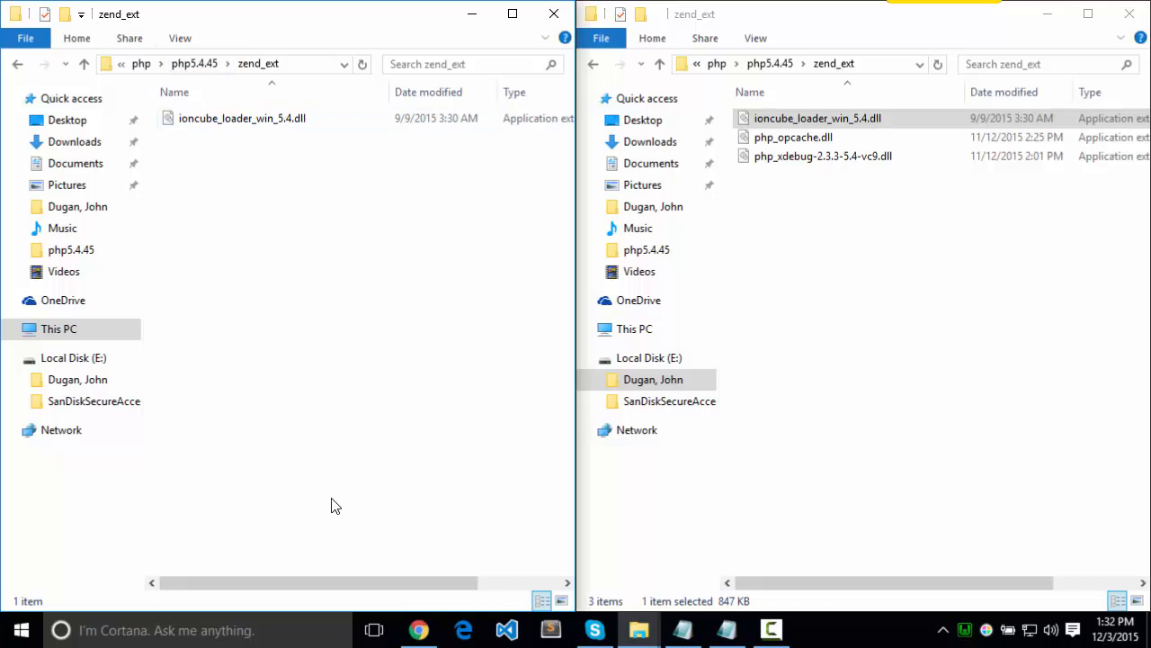
Exit WampServer
right_click(965, 629)
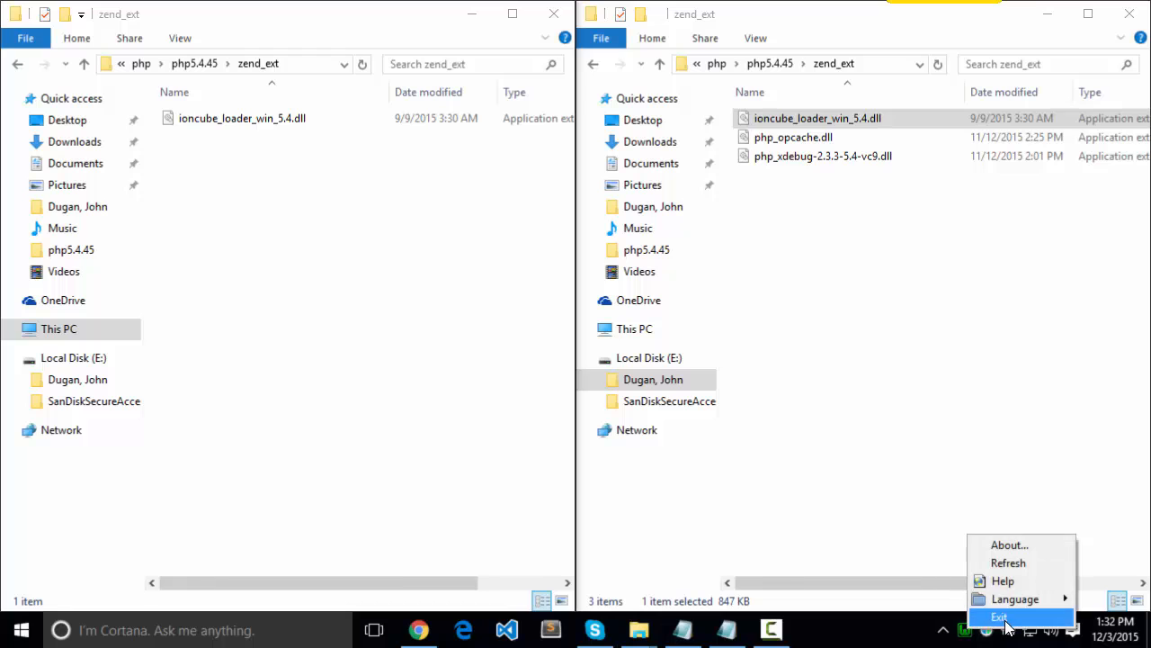
left_click(1004, 619)
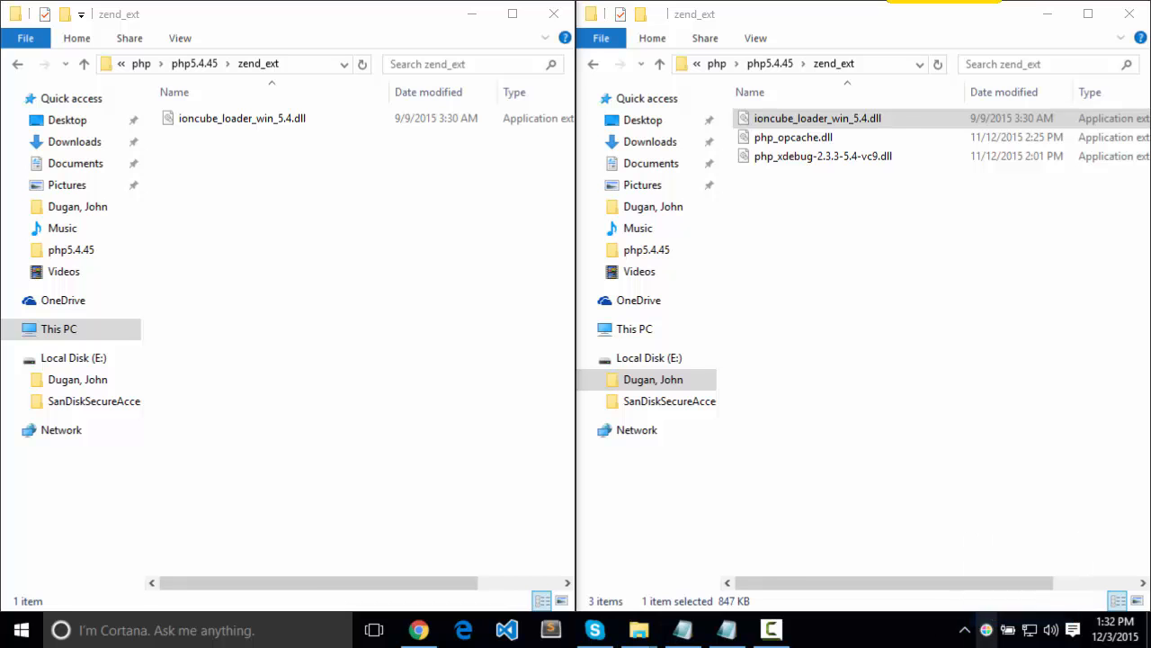
Open Sublime Text docked beside the WAMP File Explorer window, and go back up to the php5.4.45 folder
left_click(263, 381)
left_click(550, 630)
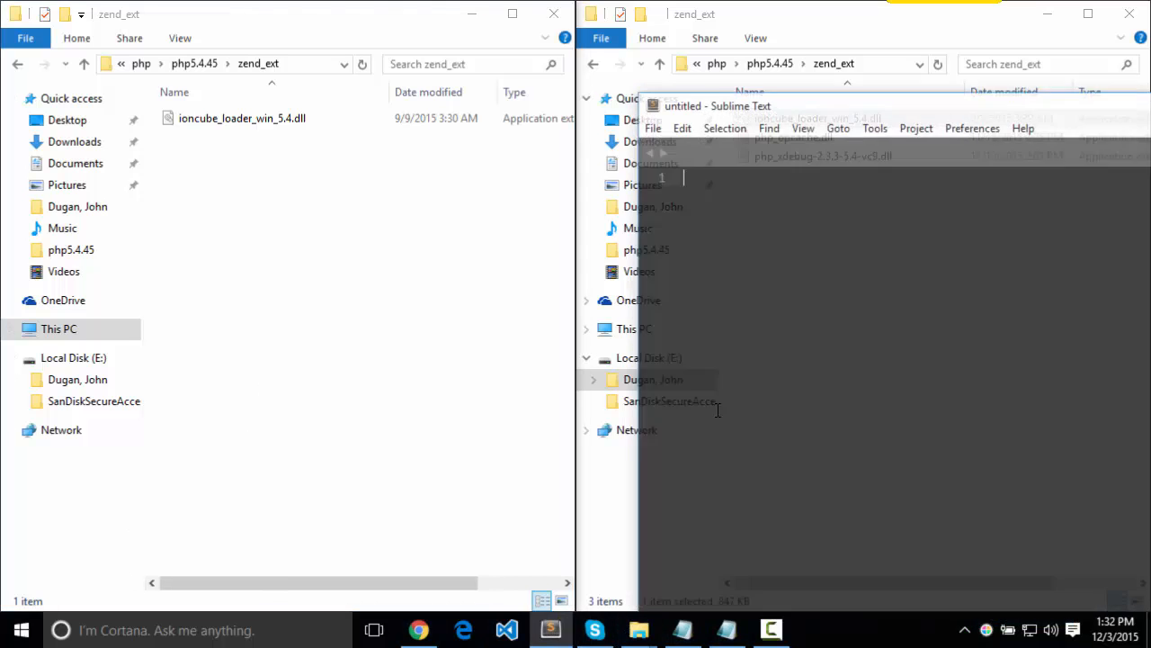
left_click_drag(925, 113, 1150, 116)
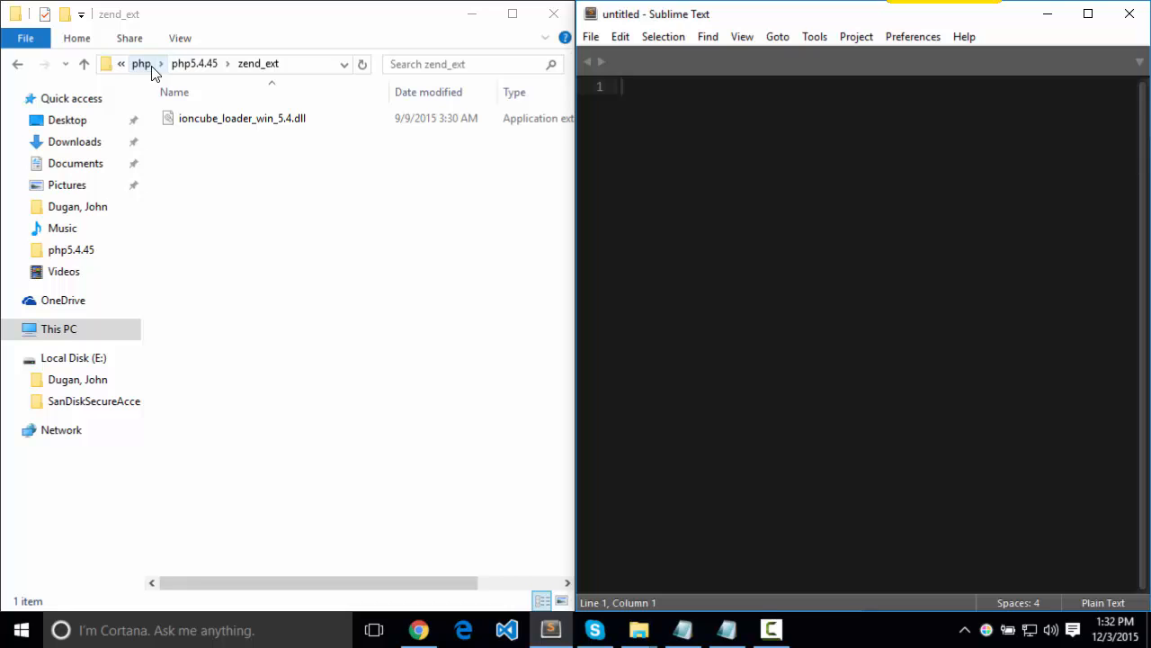
left_click(193, 63)
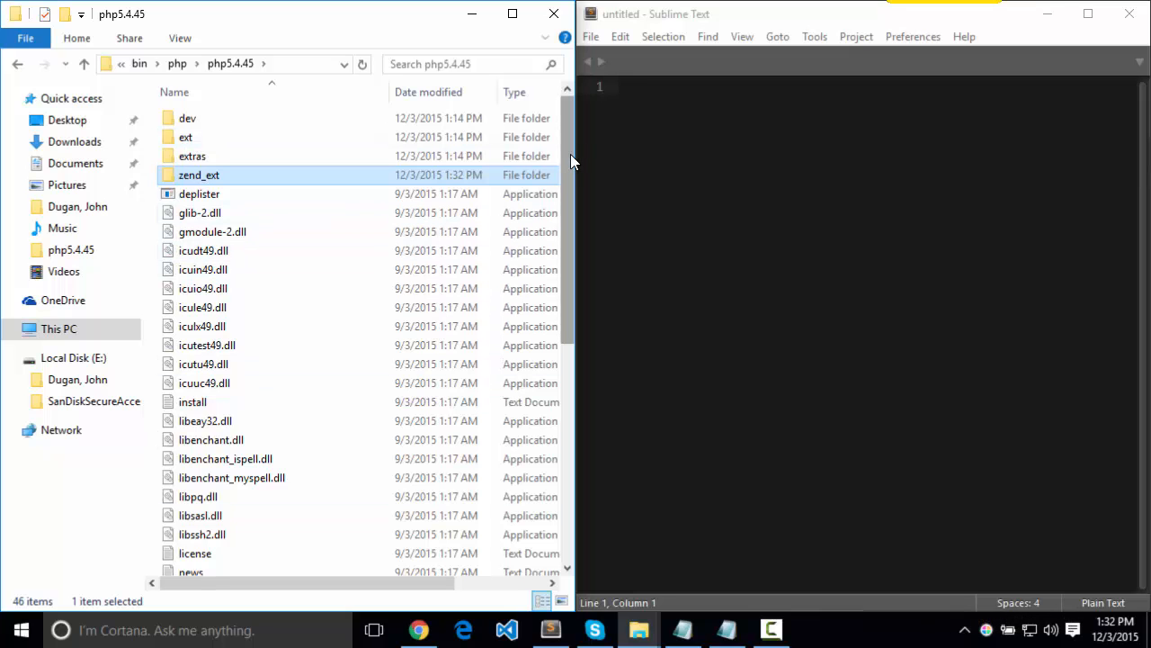
Open phpForApache.ini from the php5.4.45 folder in Sublime Text and check the DLL path on its zend_extension line
left_click_drag(568, 156, 592, 383)
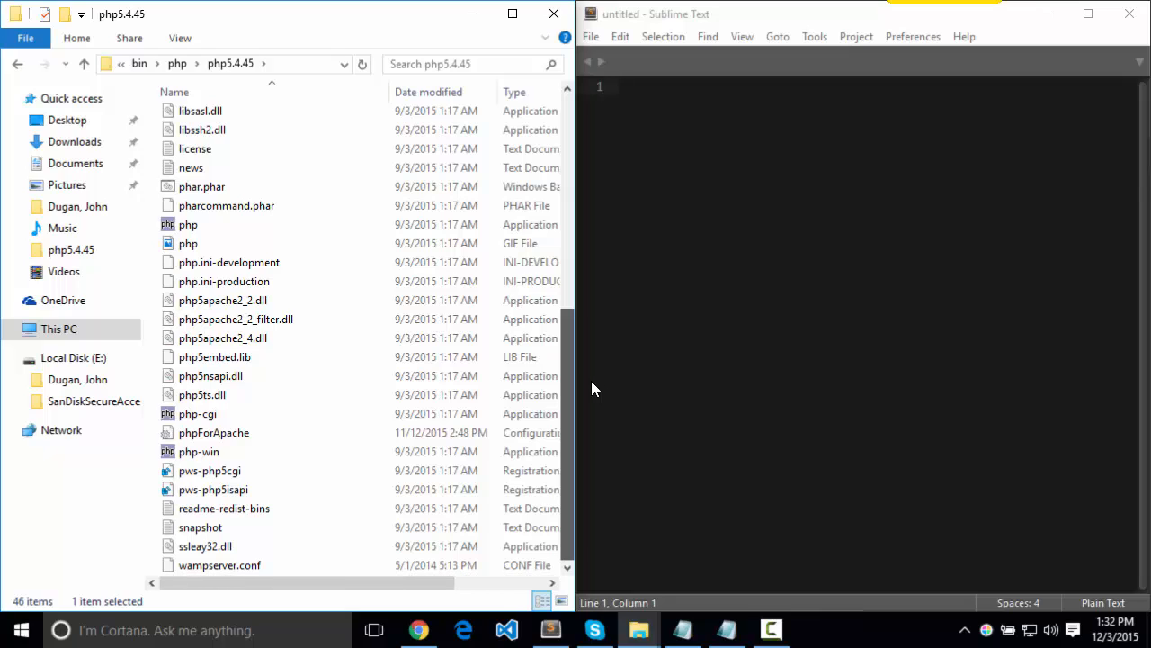
left_click_drag(592, 382, 591, 383)
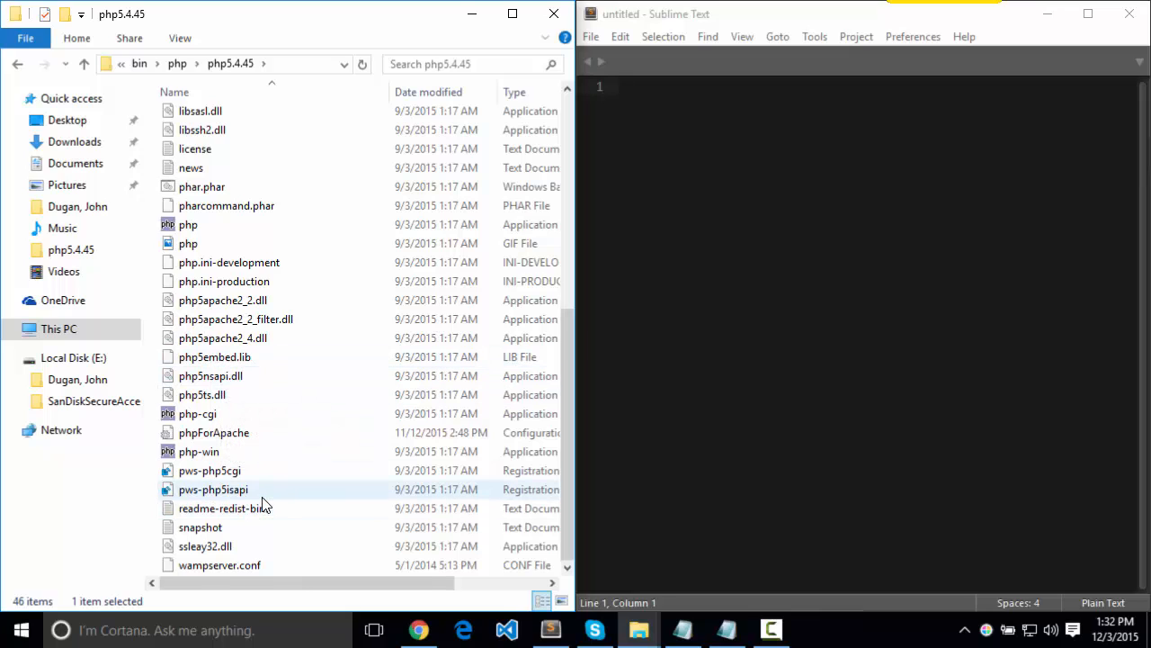
left_click_drag(241, 441, 856, 351)
left_click(856, 353)
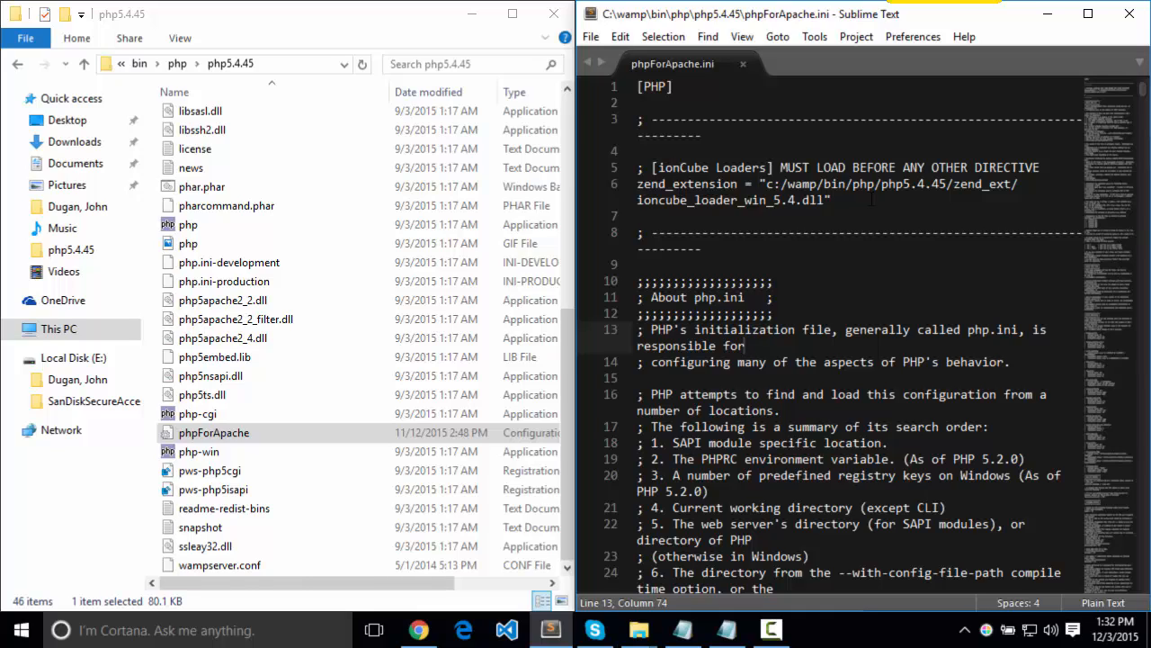
left_click_drag(766, 183, 989, 183)
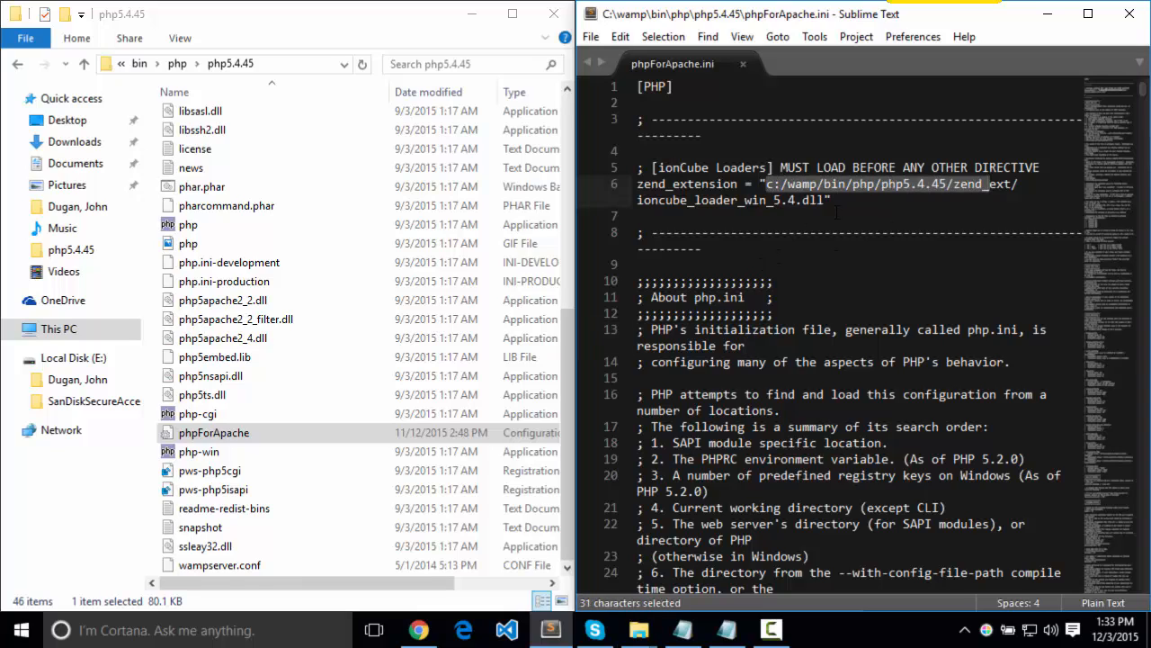
left_click(894, 281)
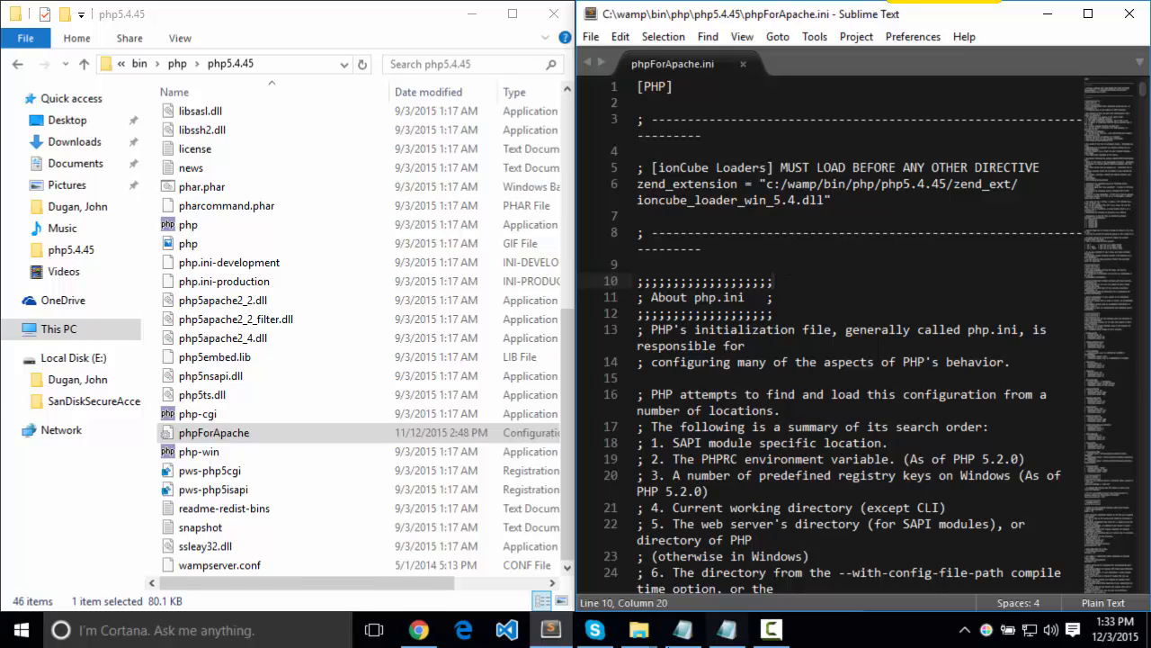
Switch to the other File Explorer window, launch Cmder from the Downloads\cmder folder, and move its window fully into view
left_click(638, 630)
left_click(551, 516)
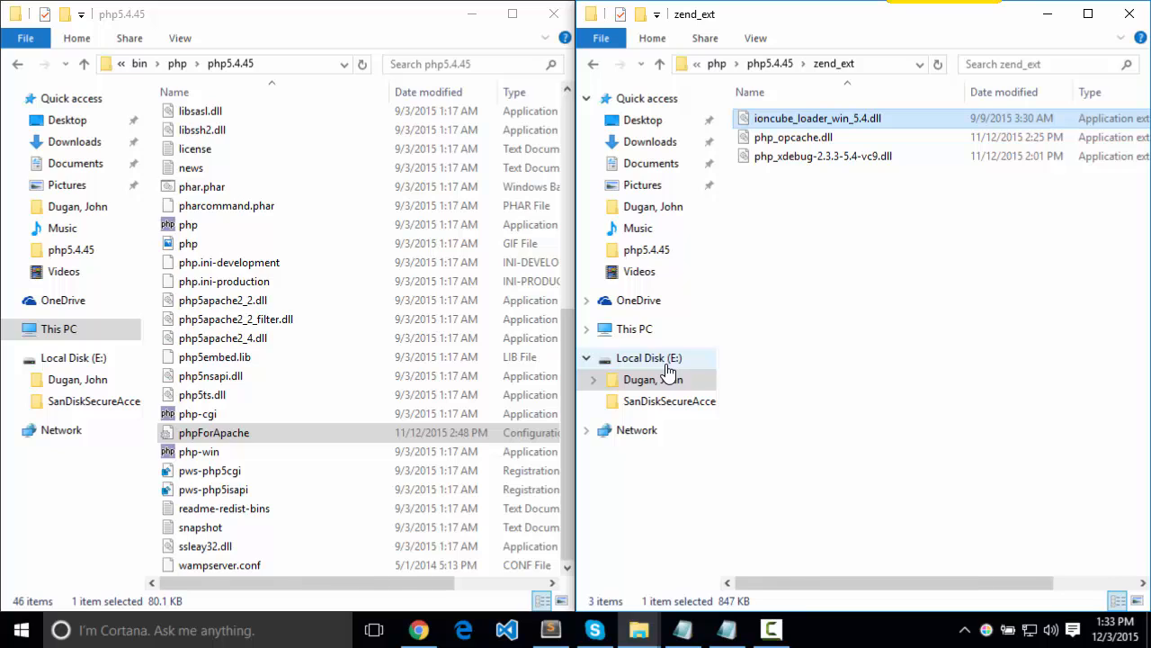
left_click(634, 329)
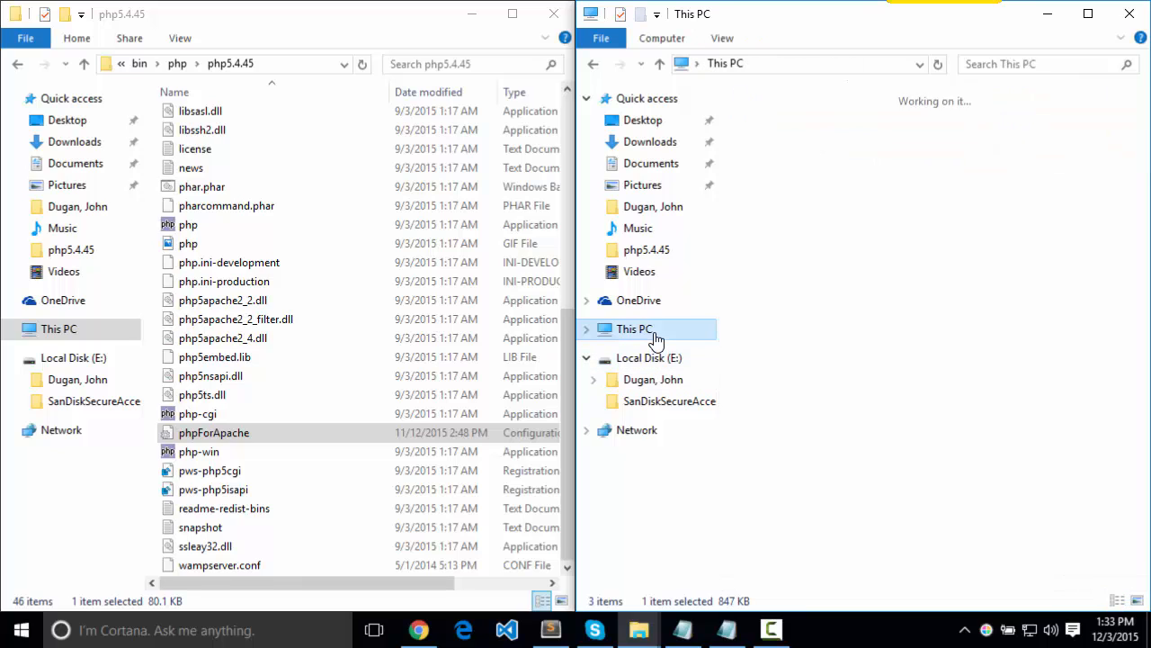
left_click(669, 165)
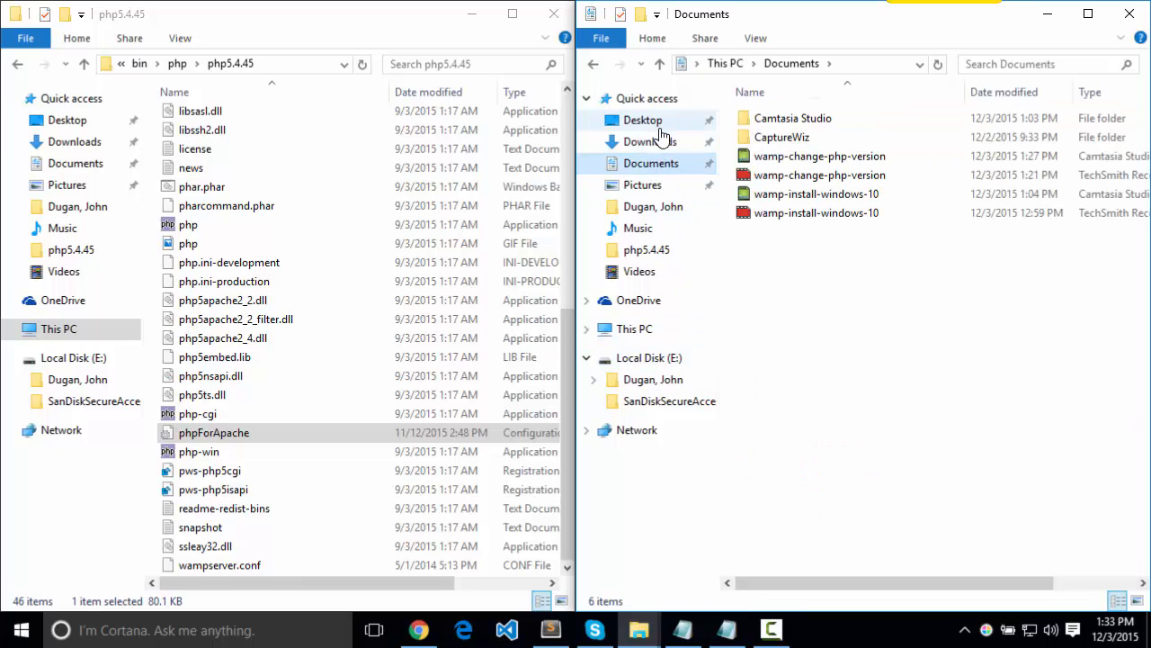
left_click(663, 146)
left_click(788, 137)
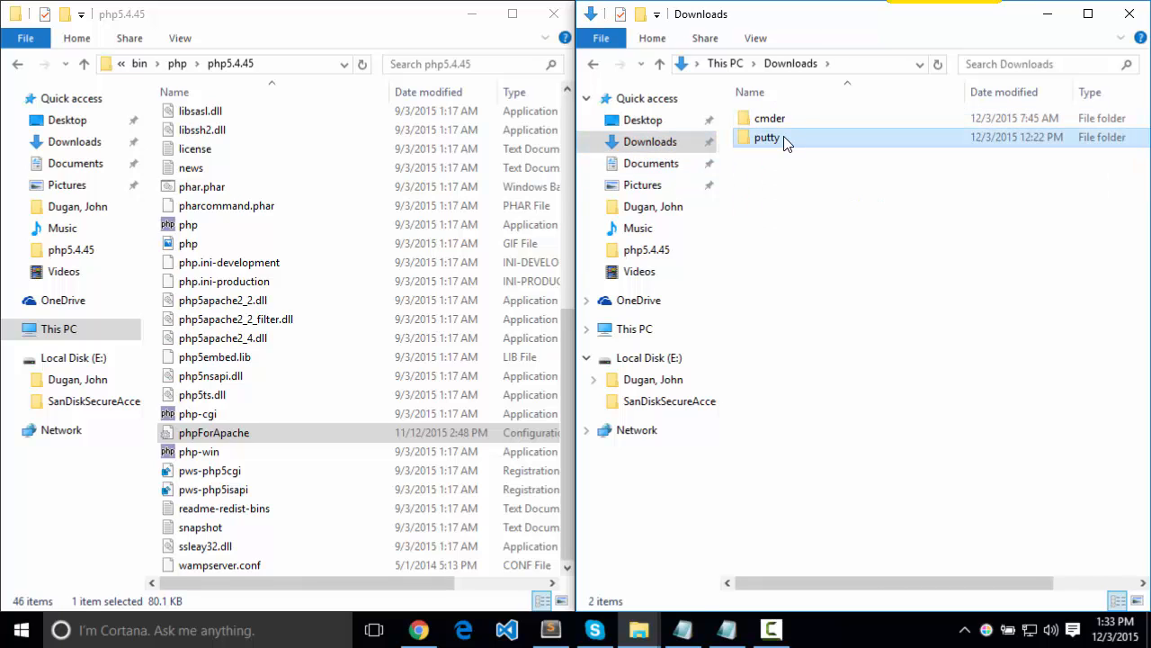
double_click(780, 120)
double_click(795, 193)
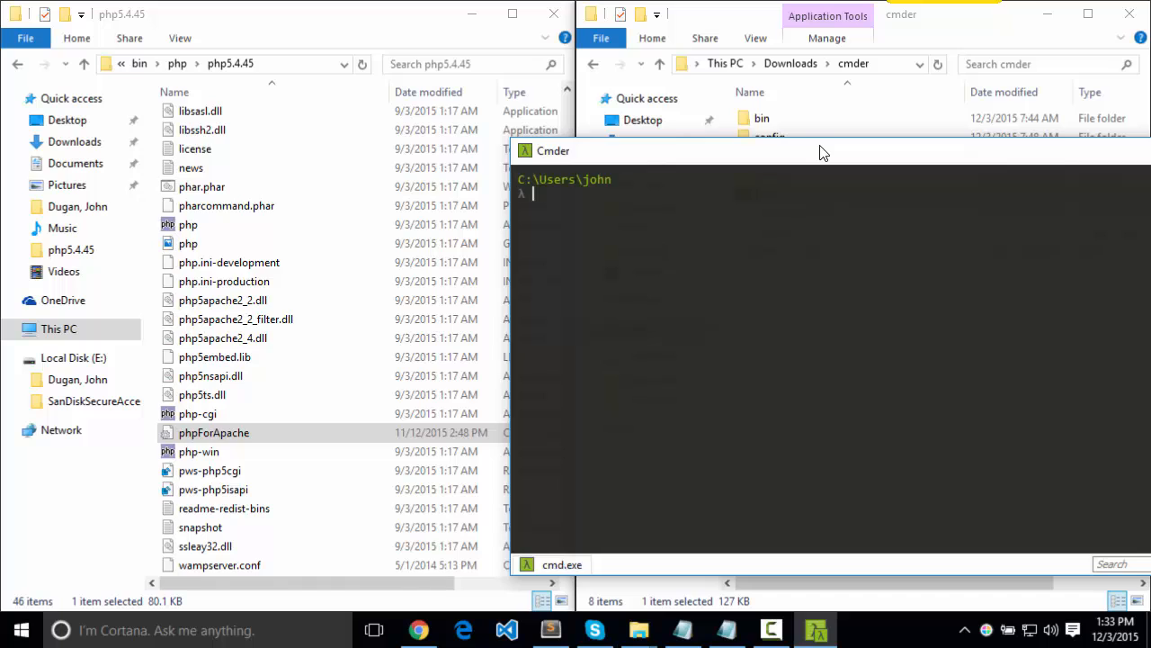
left_click_drag(819, 151, 466, 100)
Change the Cmder directory to c:\wamp\bin\apache\apache2.4.9 and list all its contents in long format
type("cd ")
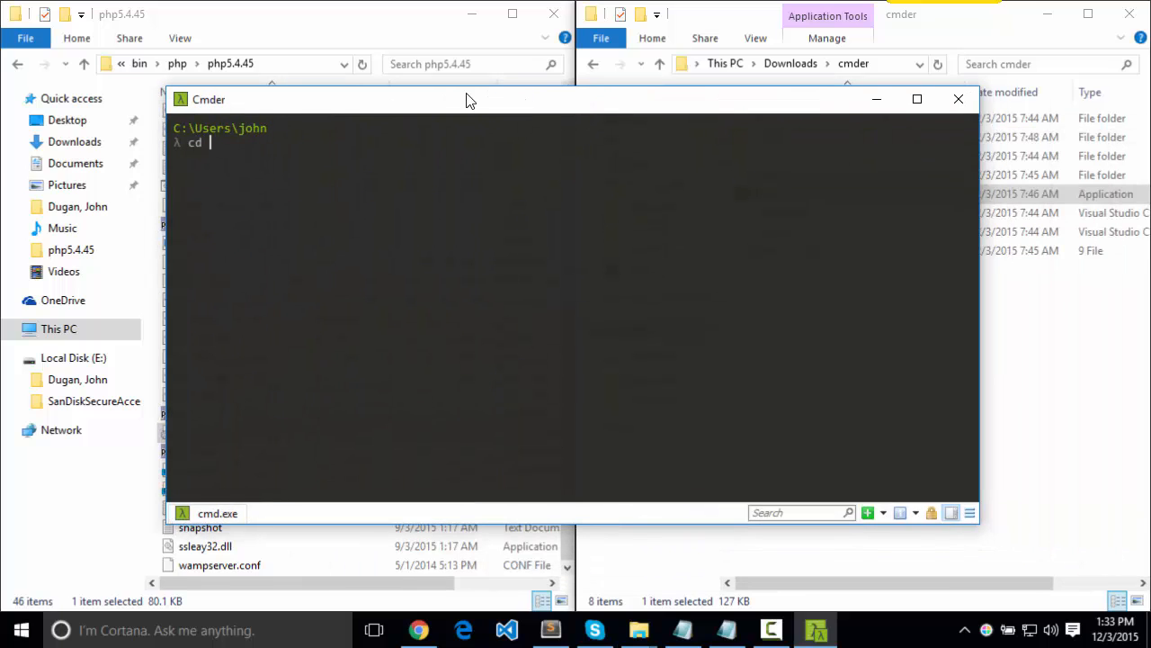
type("c:\\wamp")
key("Return")
type("cd bin\\a")
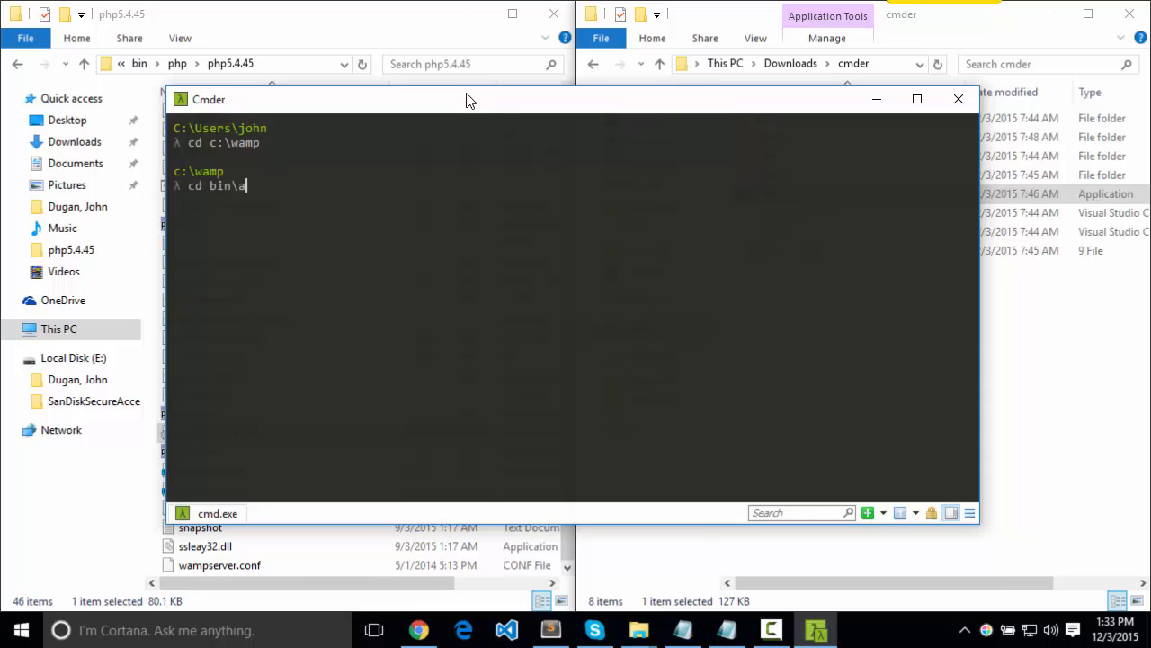
type("pa")
key("Tab")
type("apa")
key("Tab")
key("Return")
type("ls -la")
key("Return")
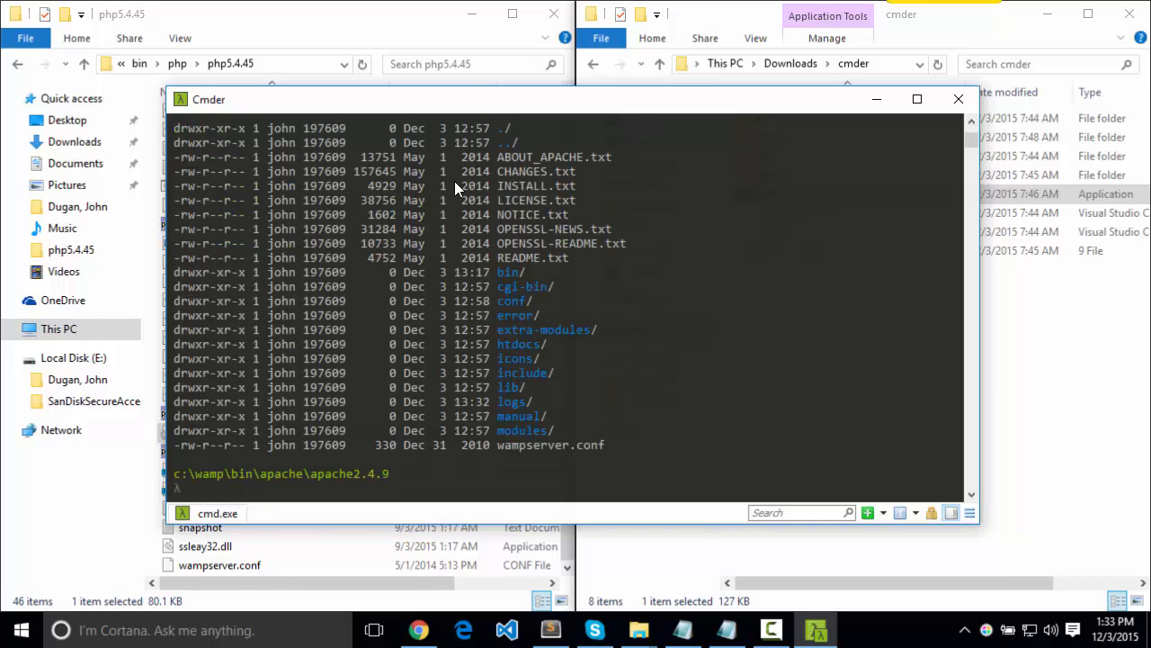
Enter Apache's bin subfolder, list all its files in long format, and examine the links into the PHP folder
type("cd bin")
key("Return")
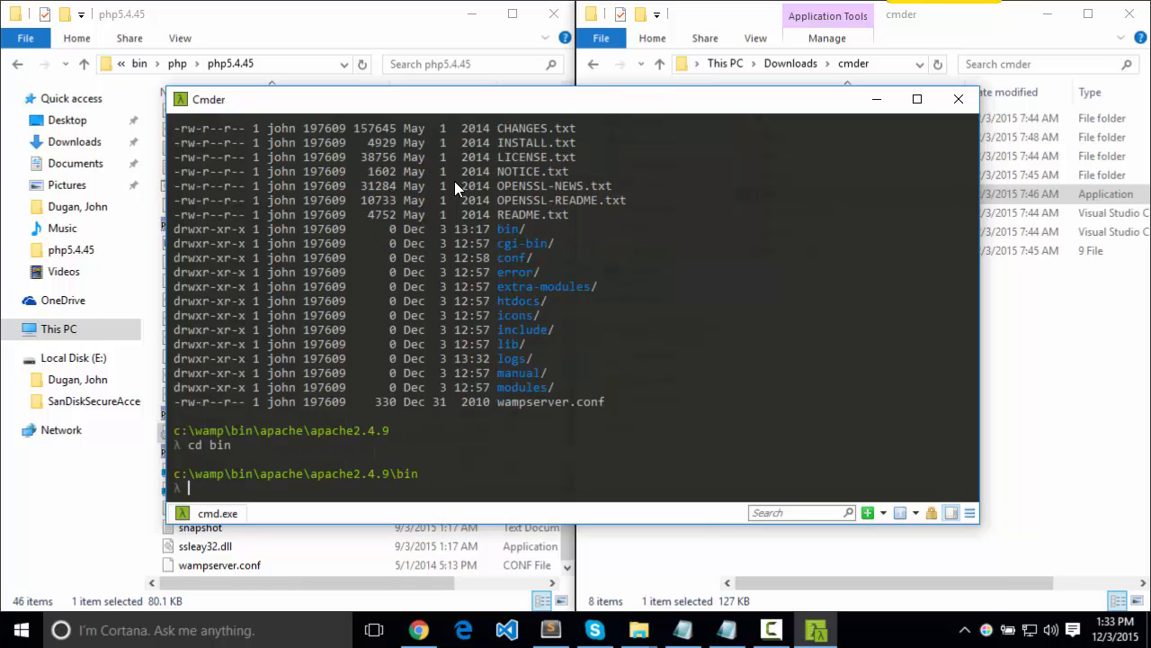
type("ls -la")
key("Return")
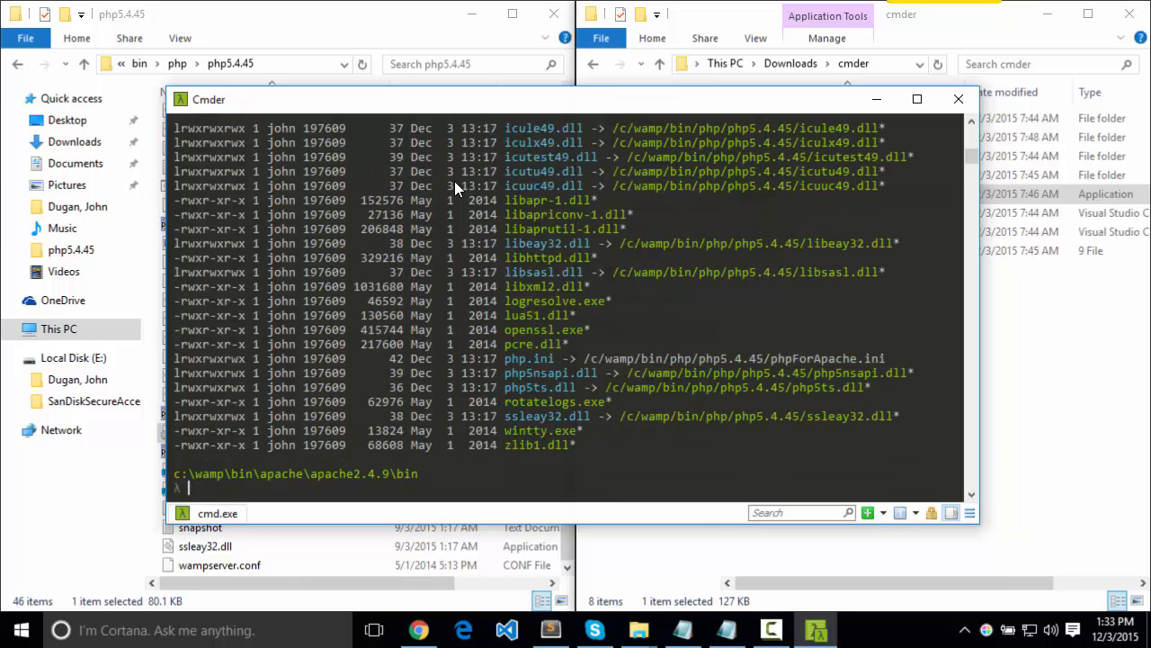
scroll(614, 319, "up", 7)
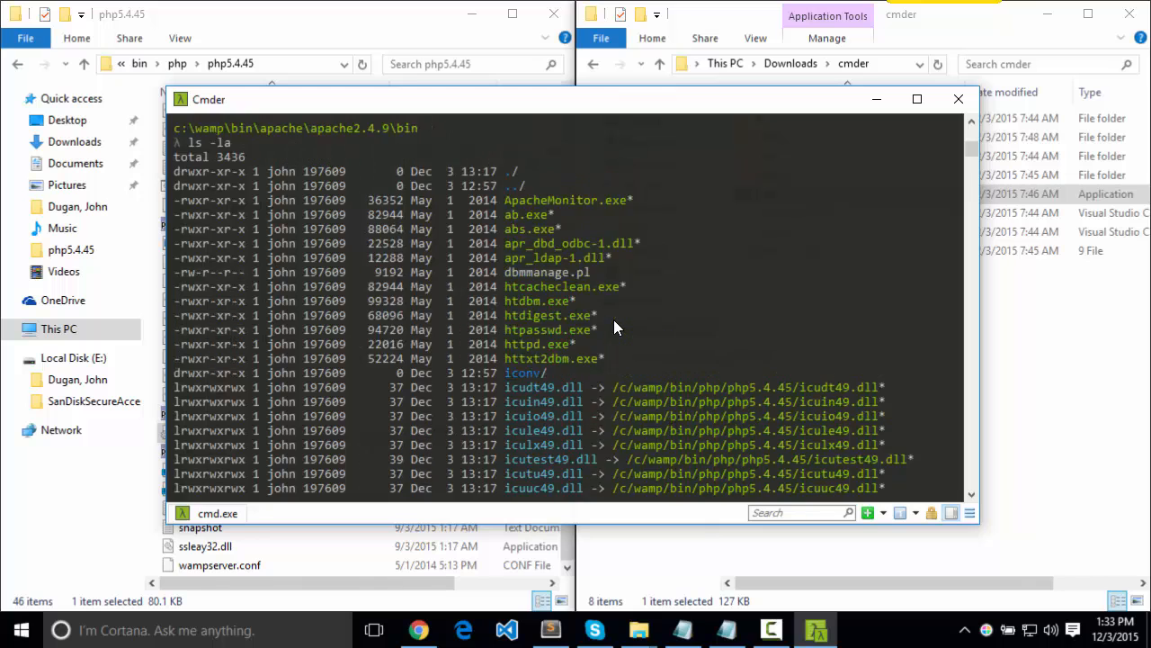
scroll(613, 319, "down", 7)
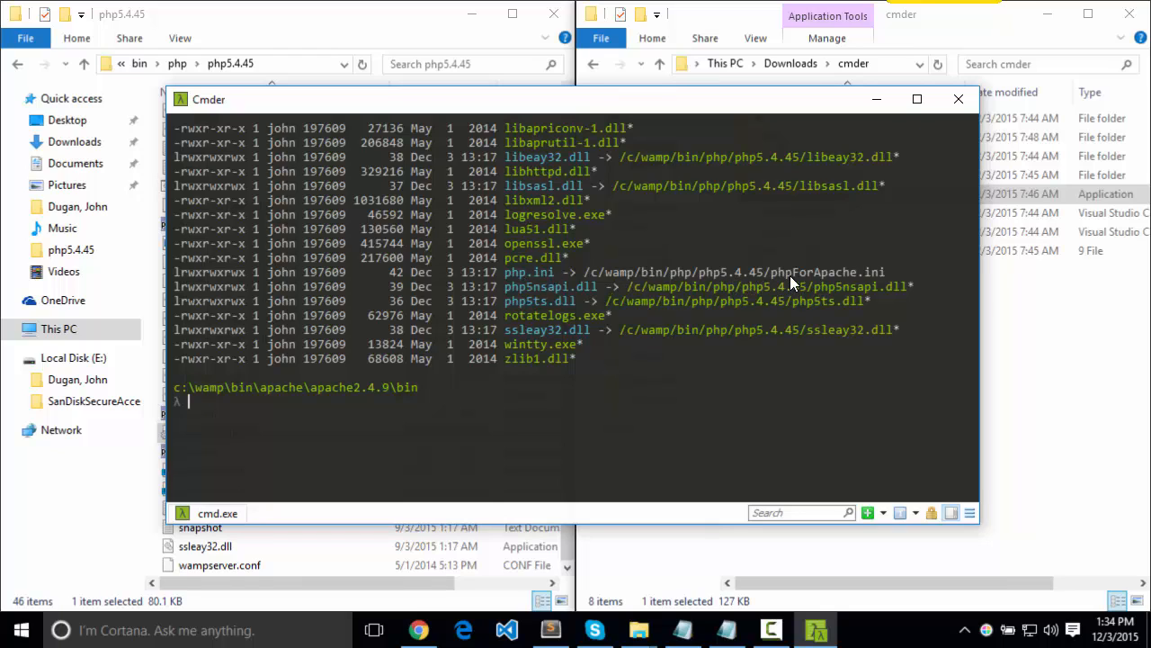
Start WampServer and open its Localhost page in the browser
left_click(19, 635)
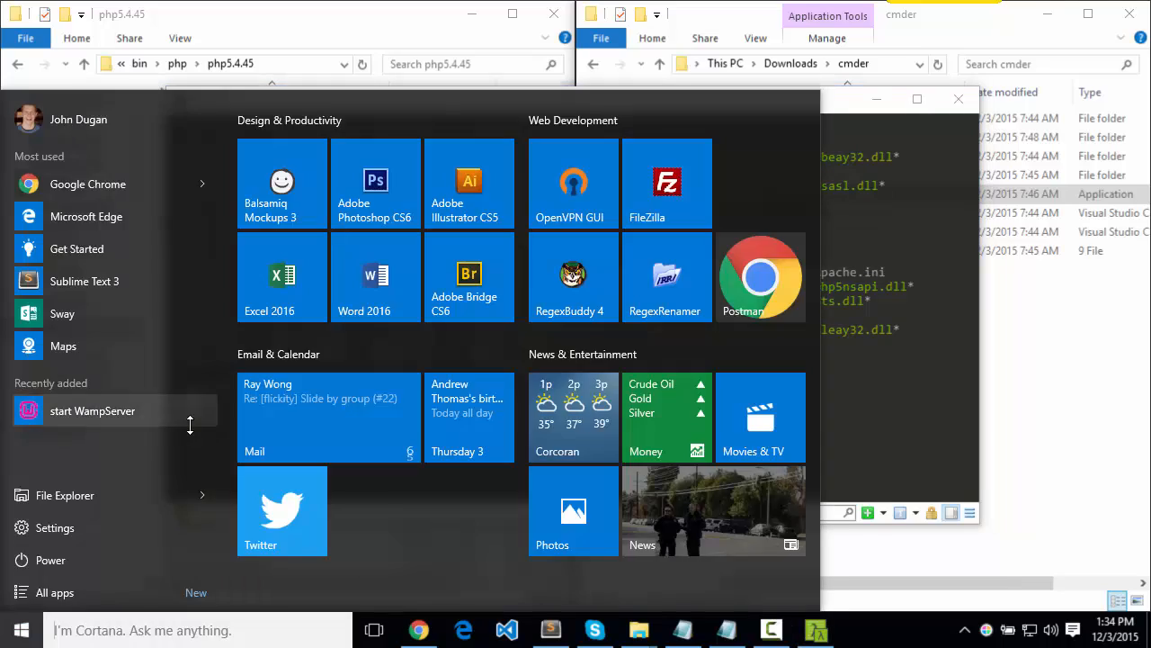
left_click(114, 412)
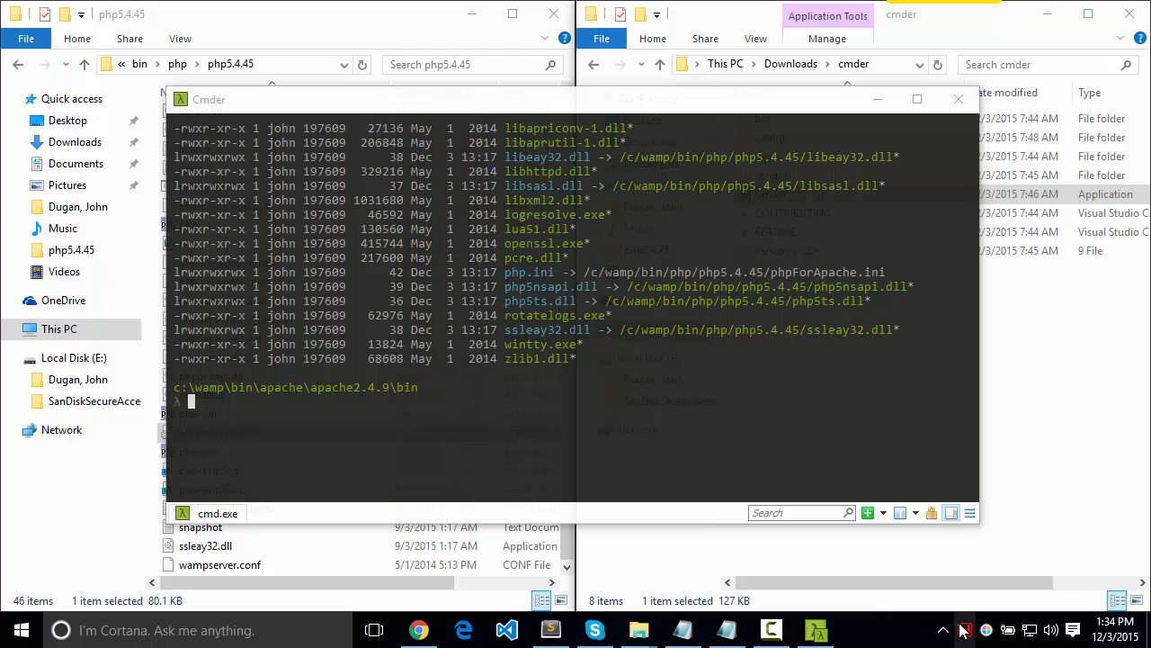
left_click(965, 632)
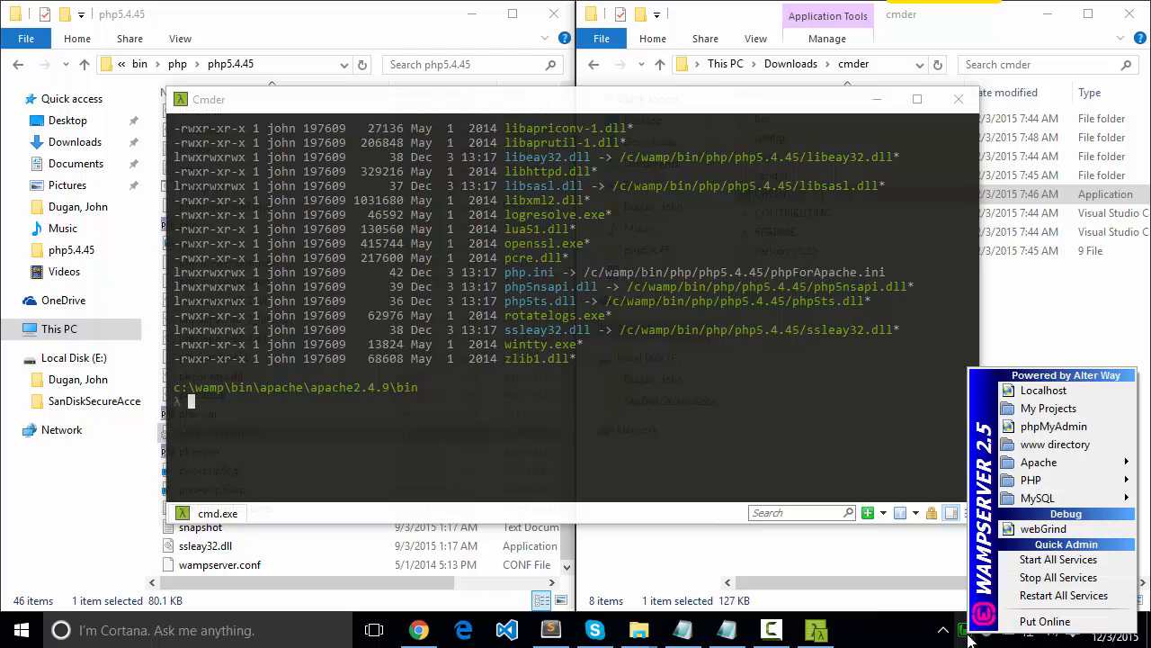
mouse_move(1038, 487)
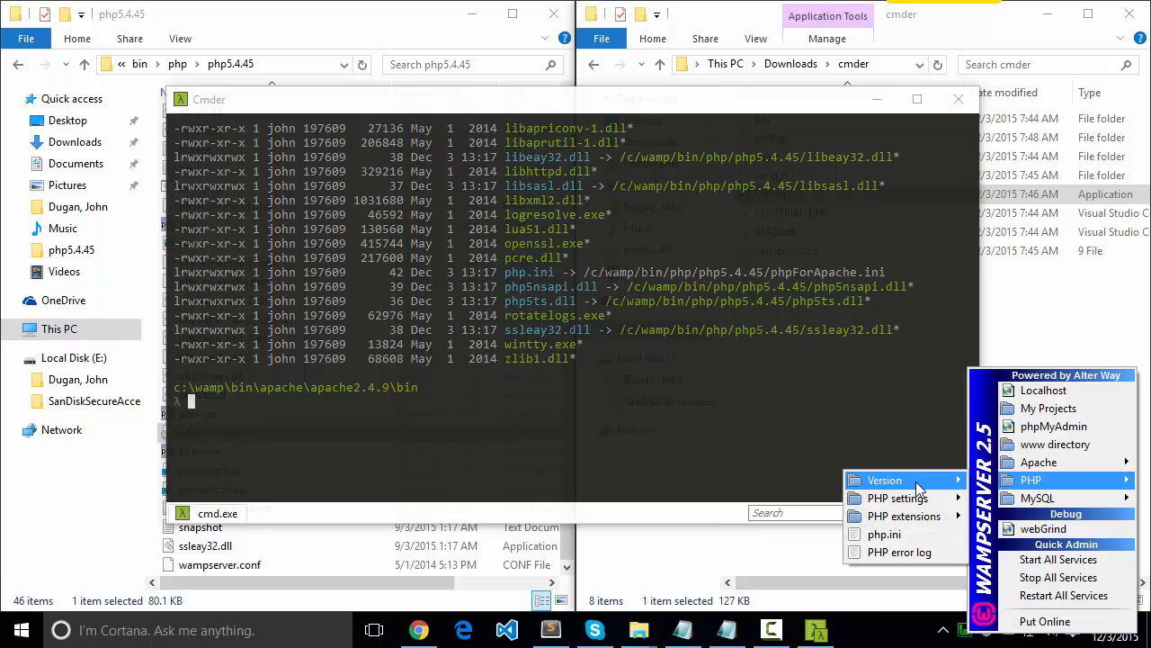
mouse_move(924, 490)
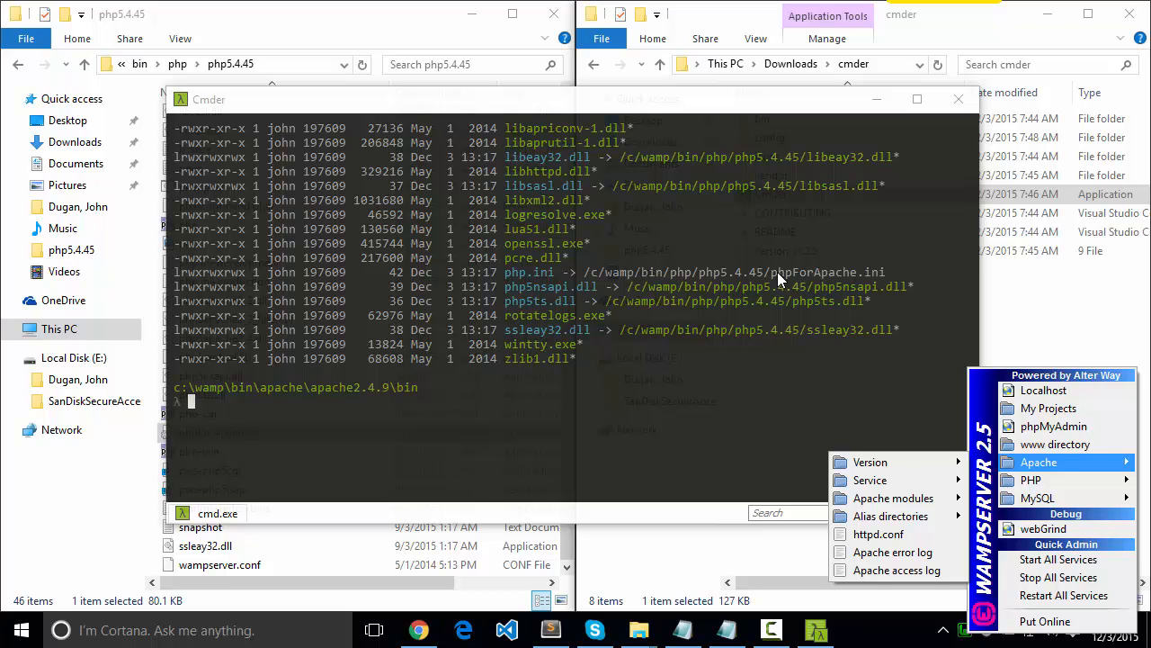
left_click(1059, 385)
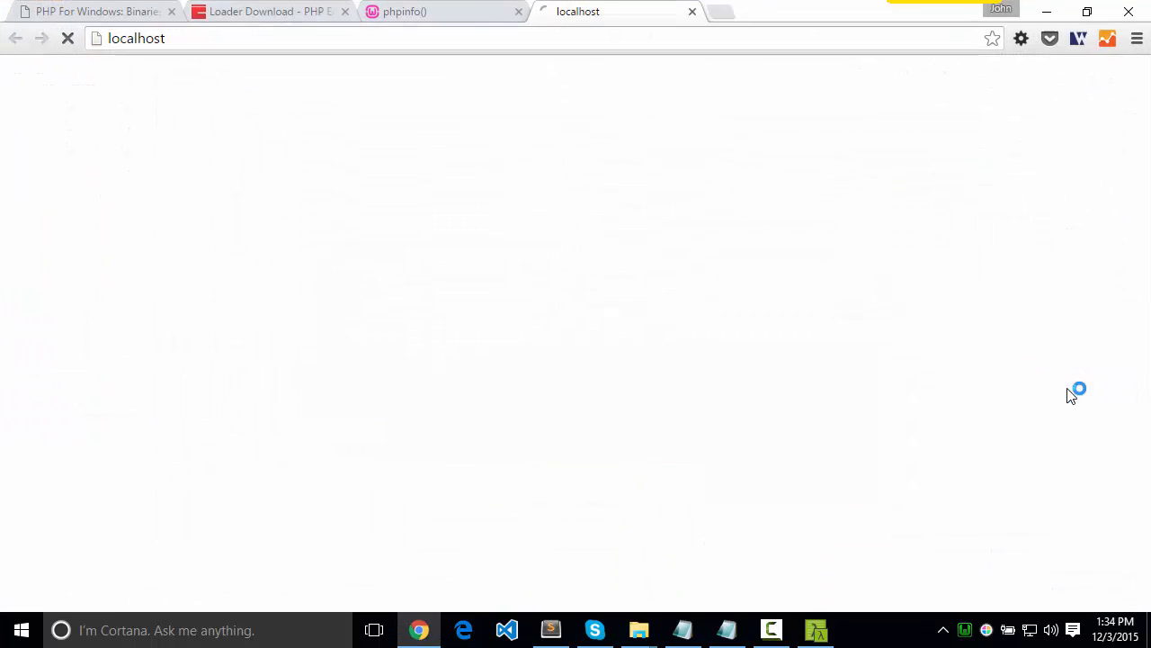
Open the phpinfo() page from the WampServer homepage tools and search it for "ioncub"
scroll(288, 396, "down", 3)
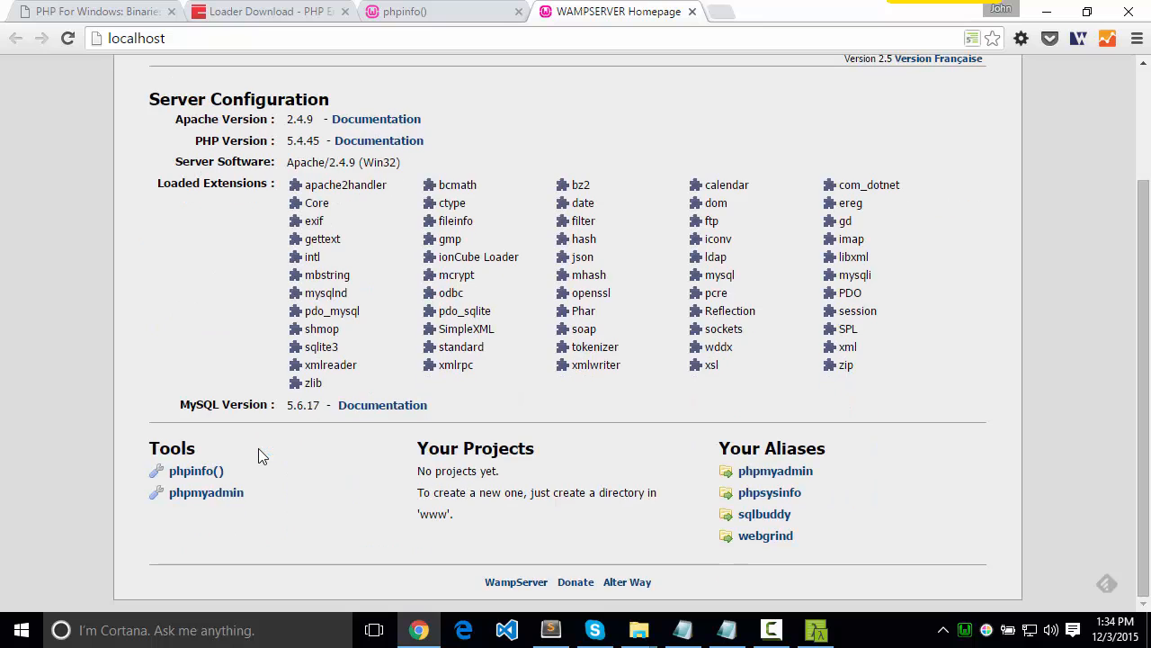
left_click(196, 470)
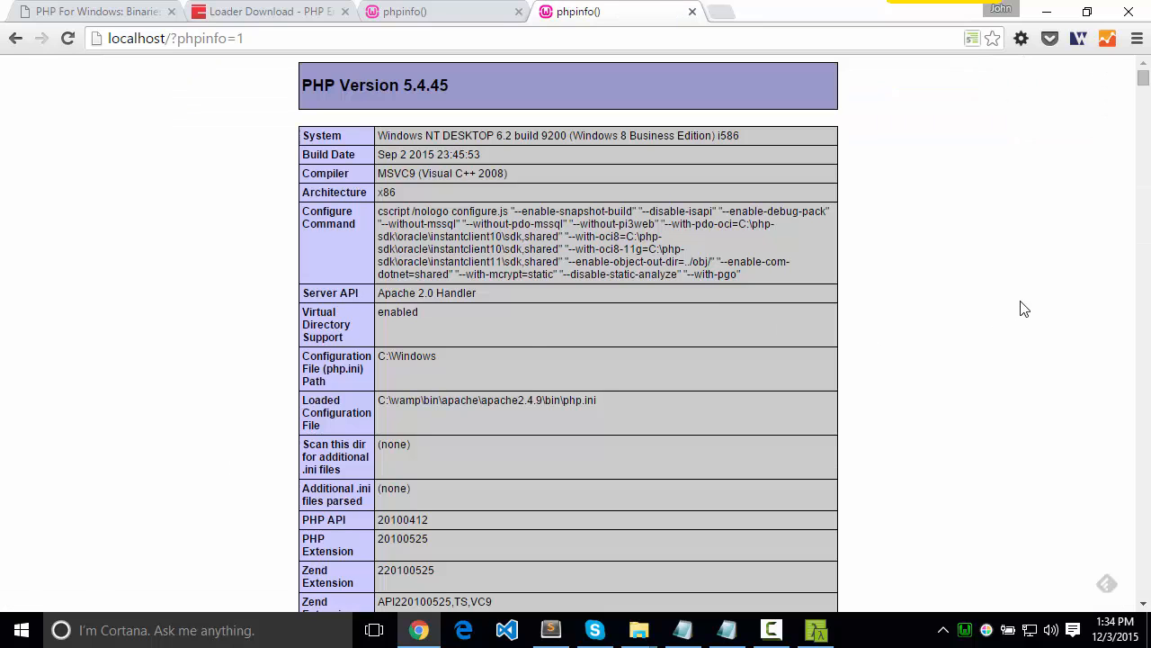
key("ctrl+f")
type("i")
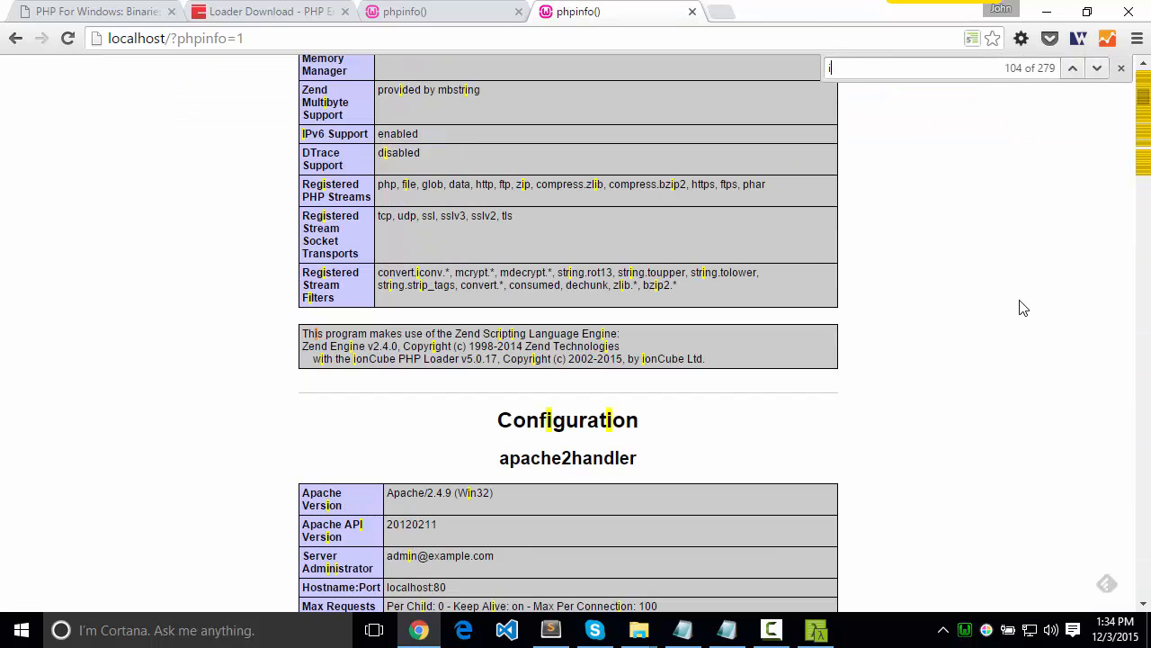
type("oncub")
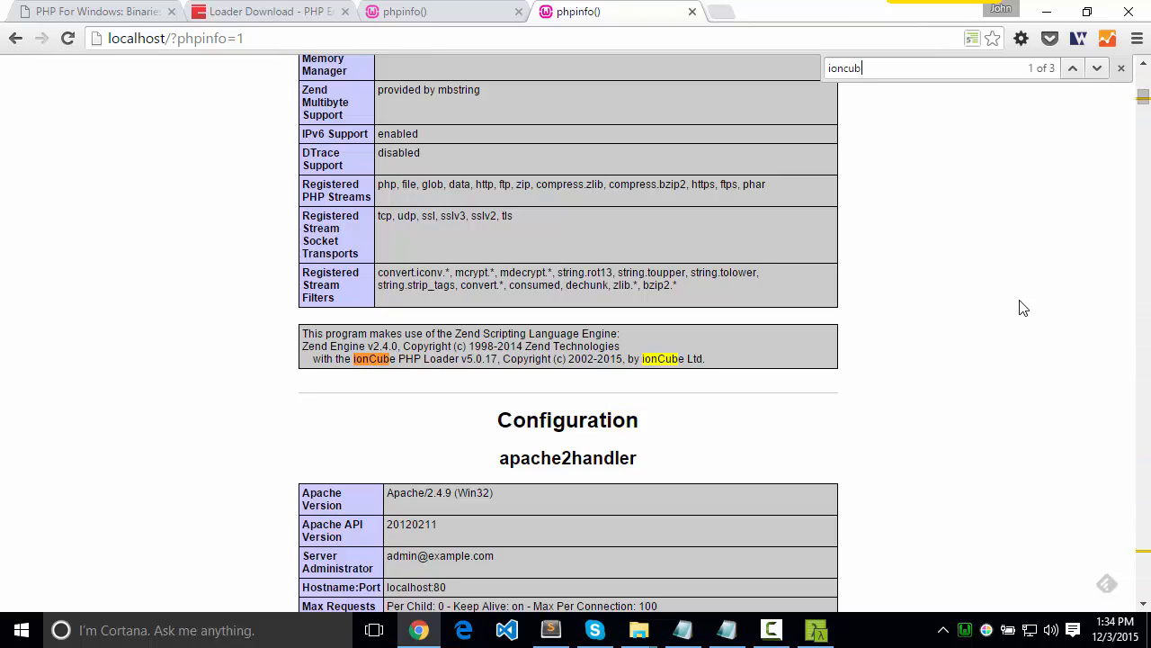
mouse_move(830, 626)
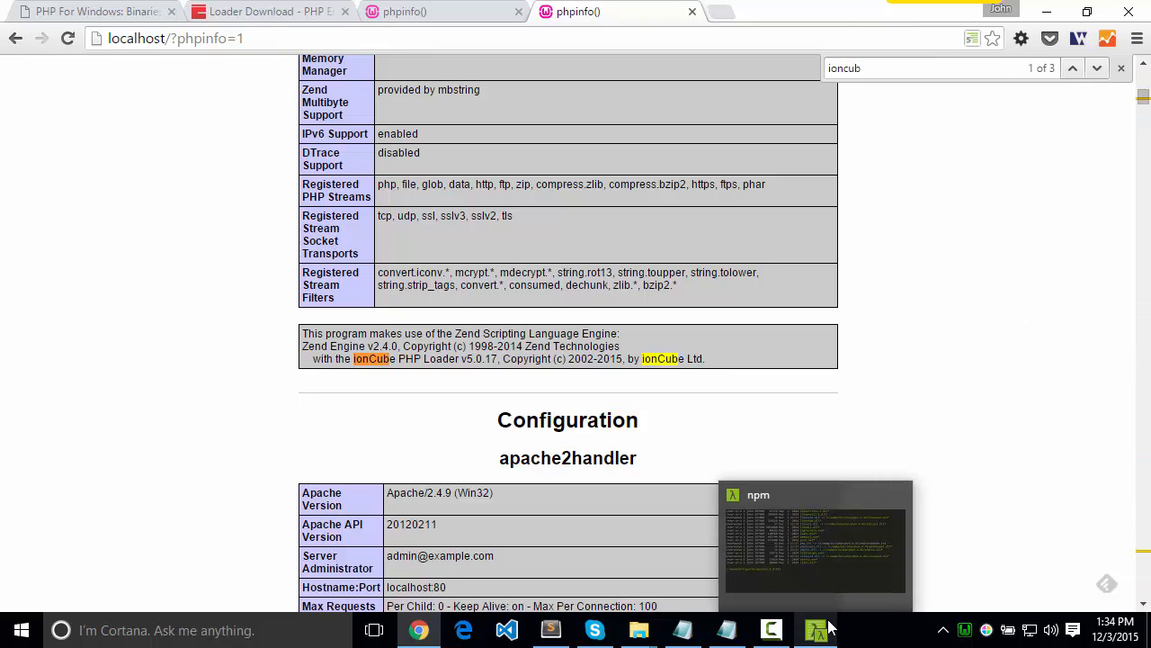